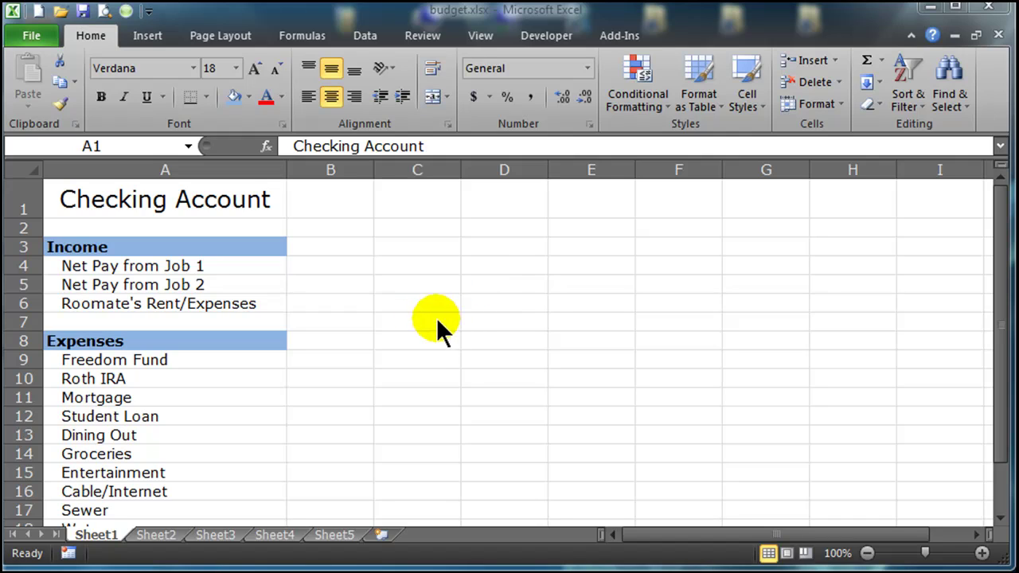
- Review the Income heading's formatting and the income item labels in A4:A6
left_click(430, 360)
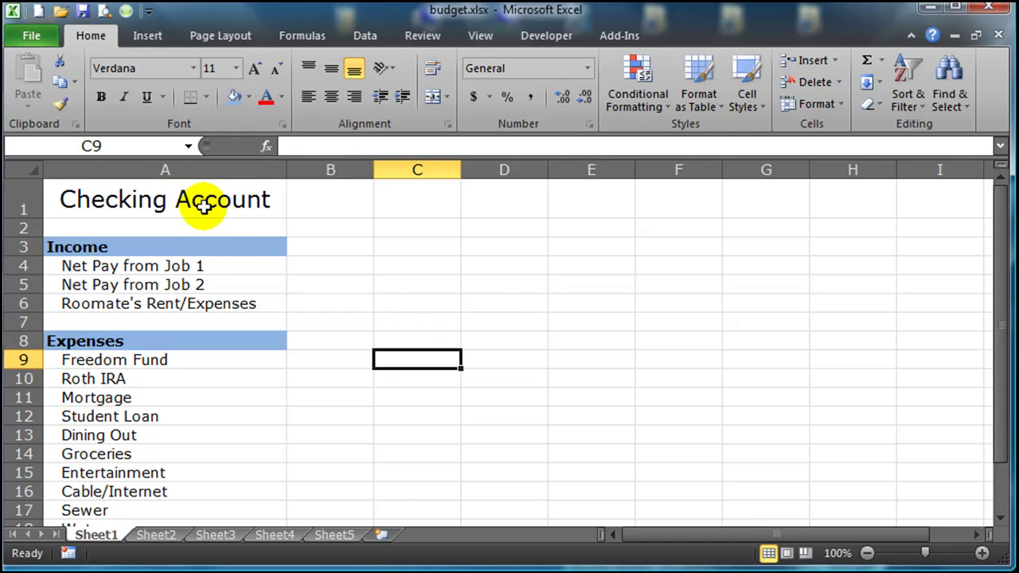
left_click(118, 253)
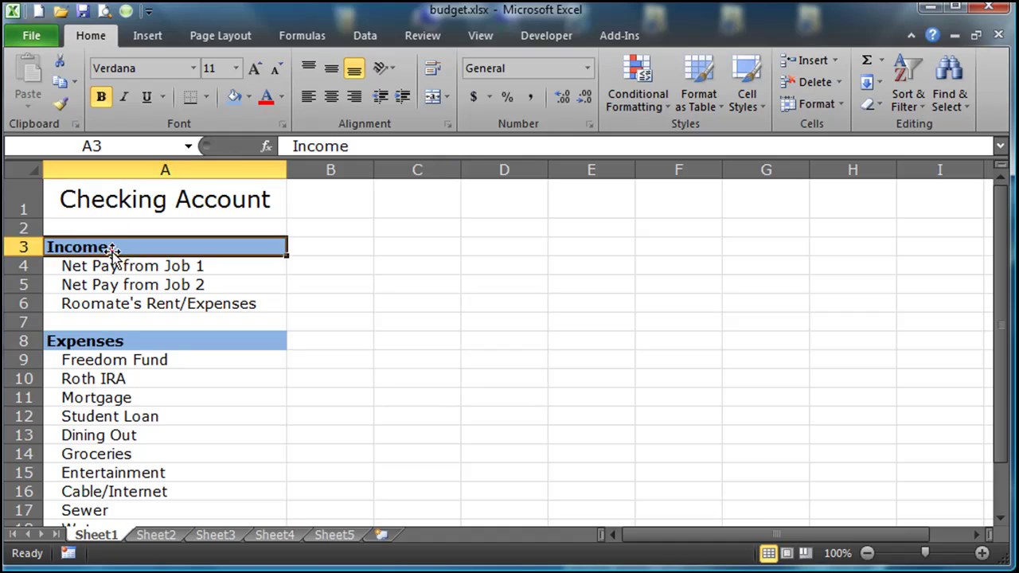
left_click(109, 345)
left_click_drag(146, 264, 147, 309)
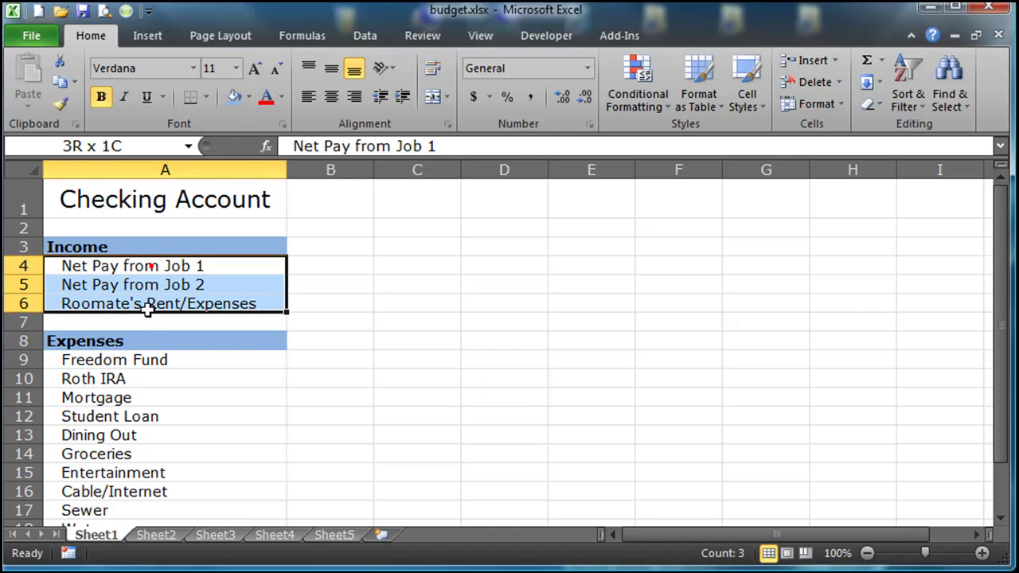
left_click(455, 334)
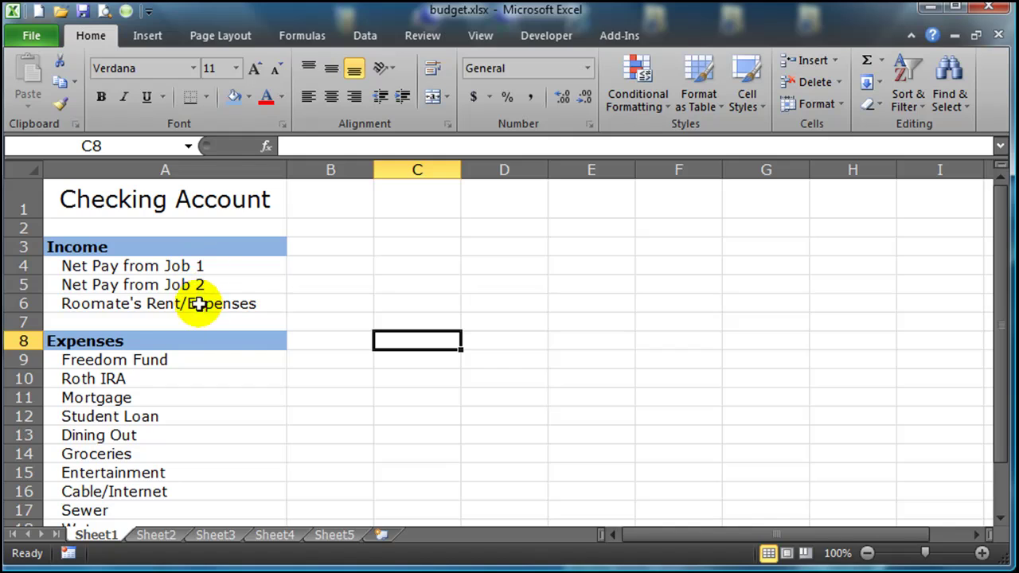
scroll(411, 406, "down", 3)
scroll(219, 403, "up", 1)
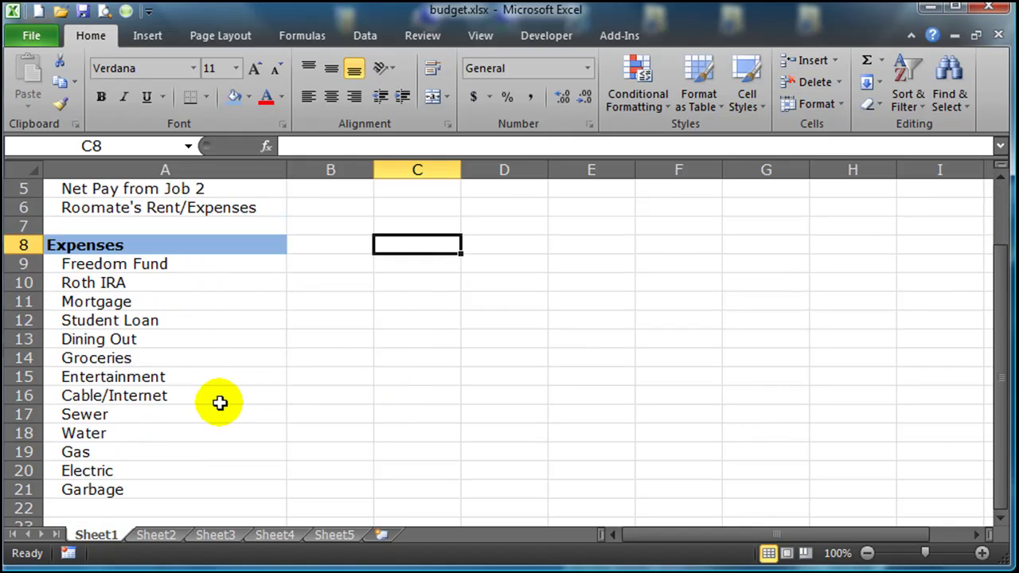
scroll(219, 403, "up", 2)
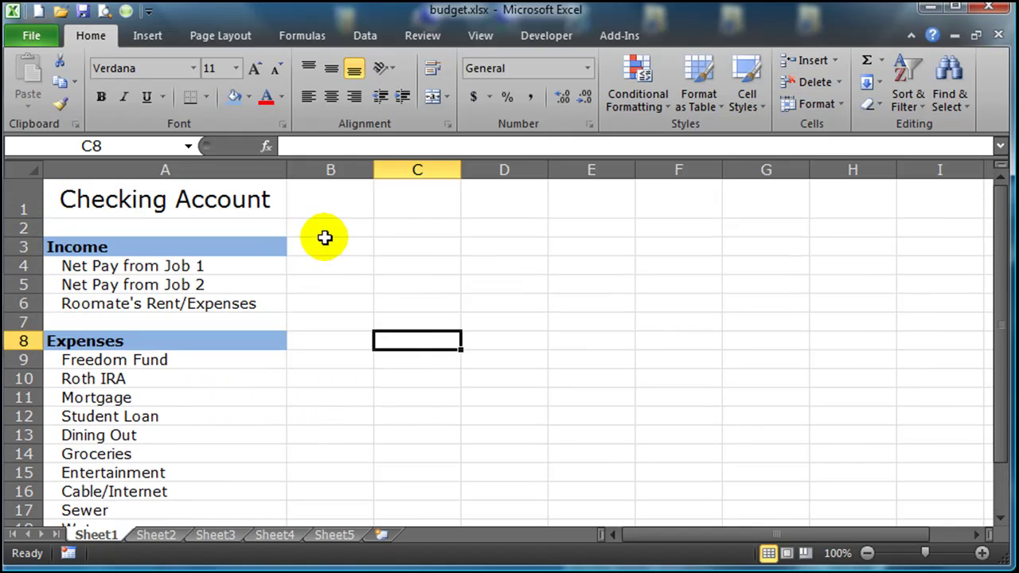
left_click(326, 280)
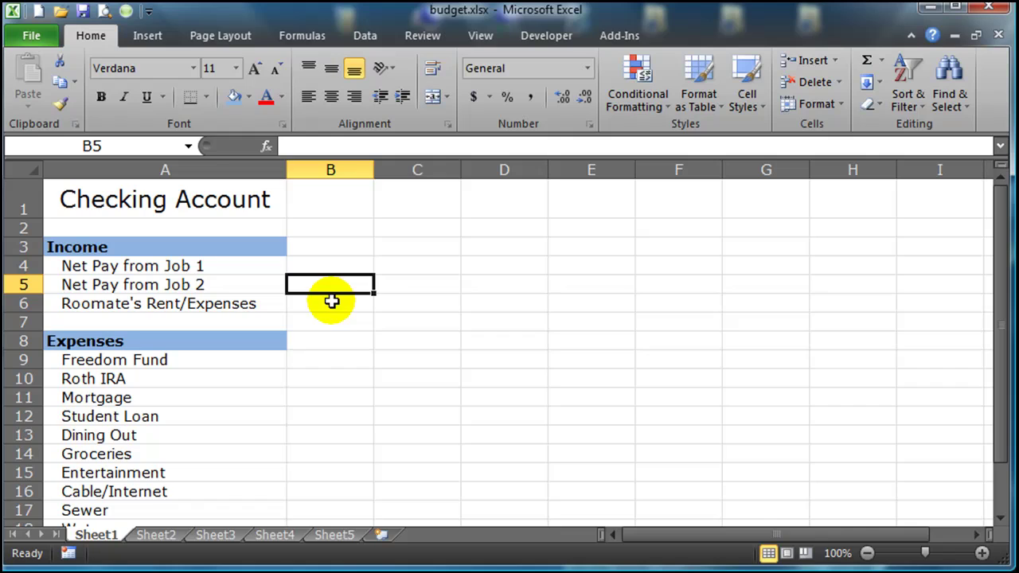
- Enter the headers '% of TI' in B3 and 'Budget' in C3
left_click(335, 247)
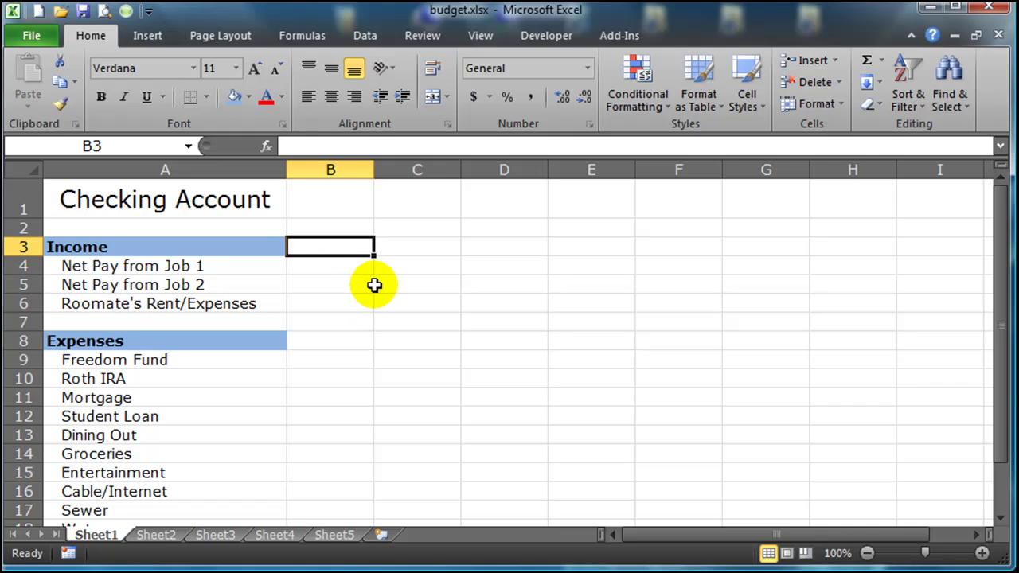
type("#")
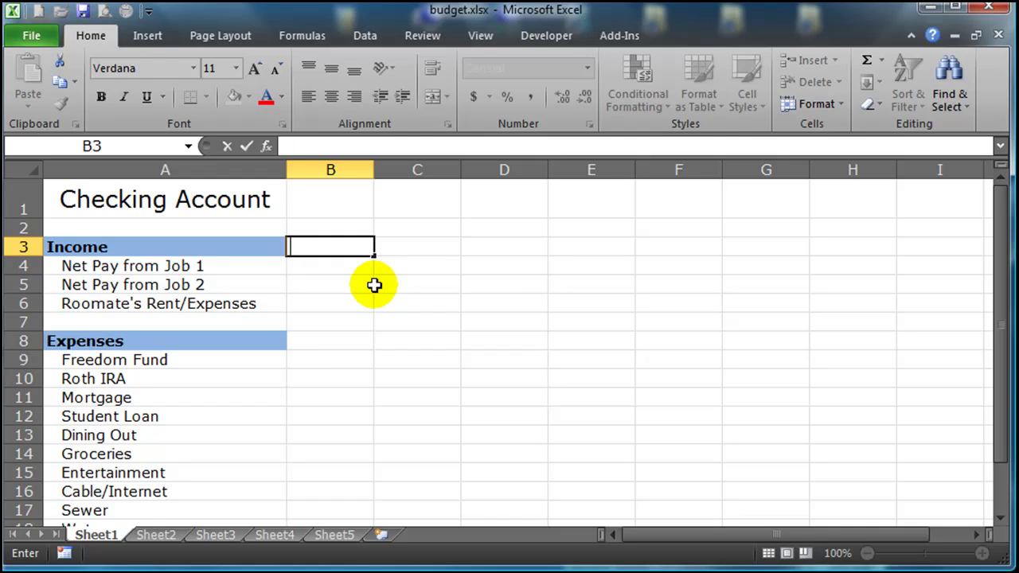
type("% of TI")
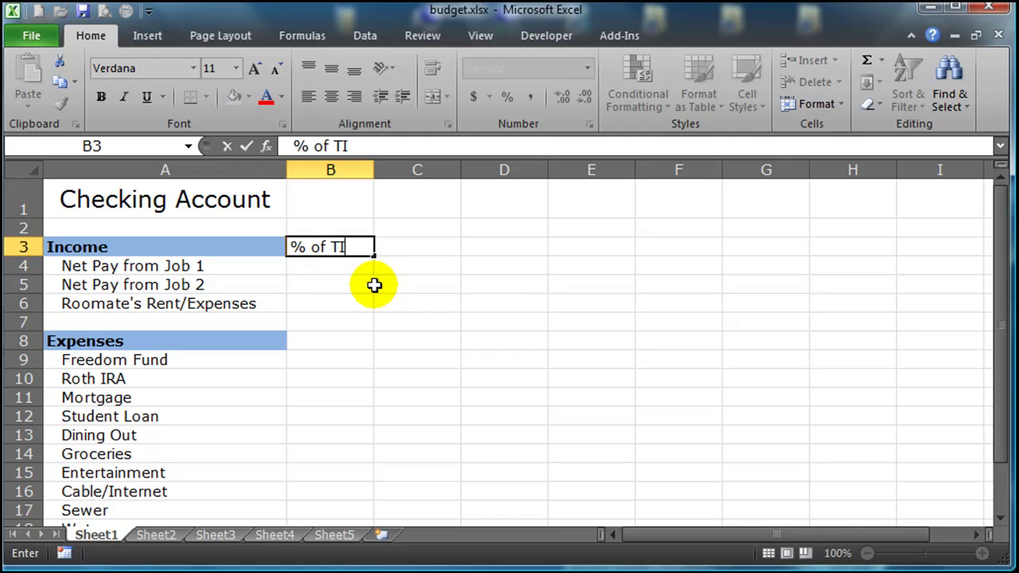
key("Tab")
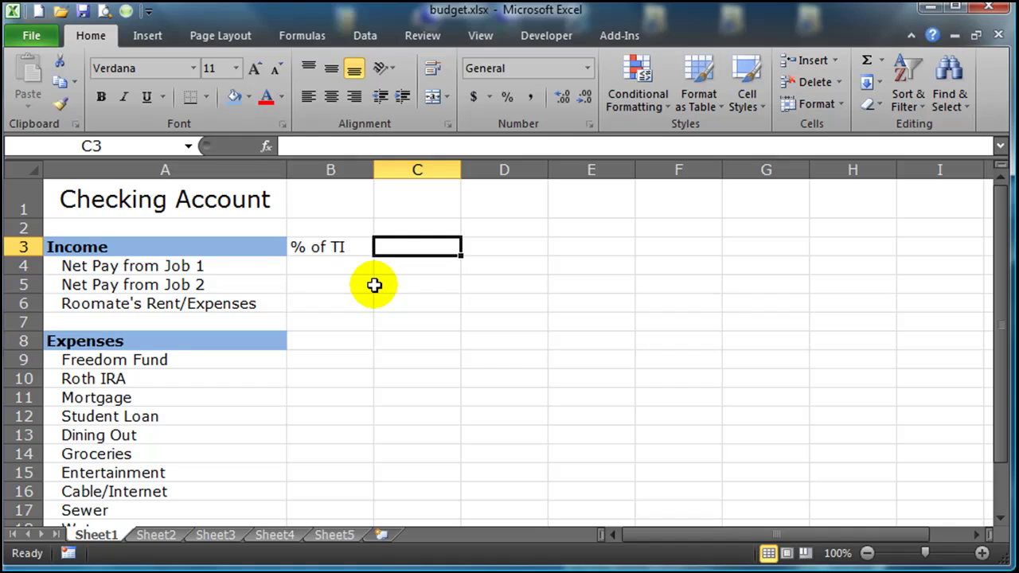
left_click(348, 246)
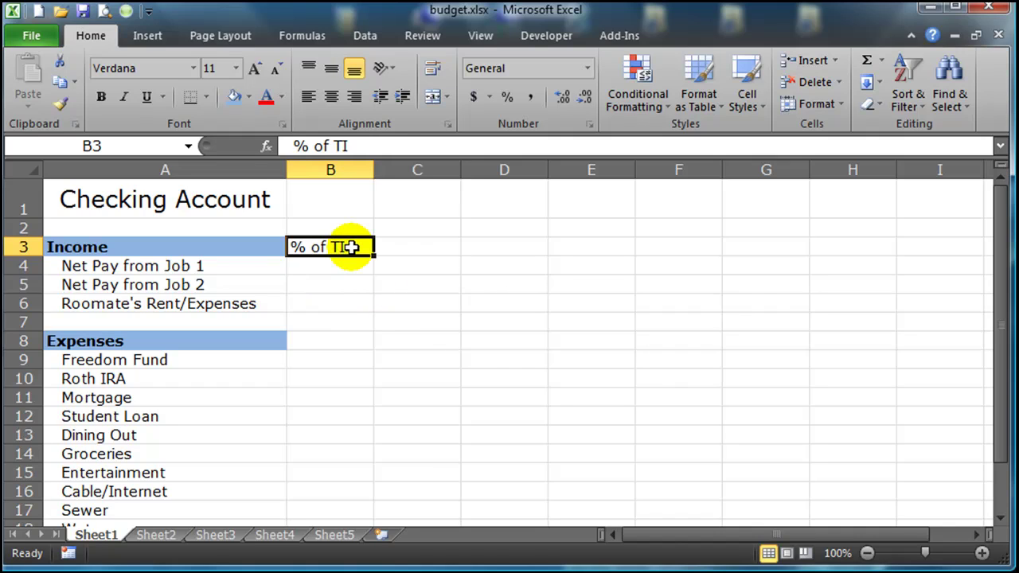
key("Tab")
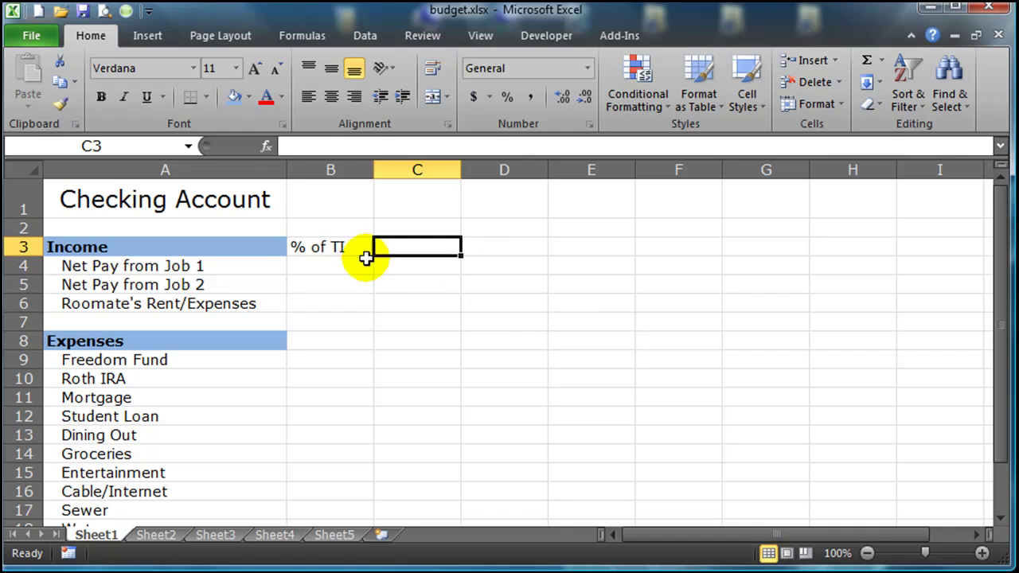
type("asdfas")
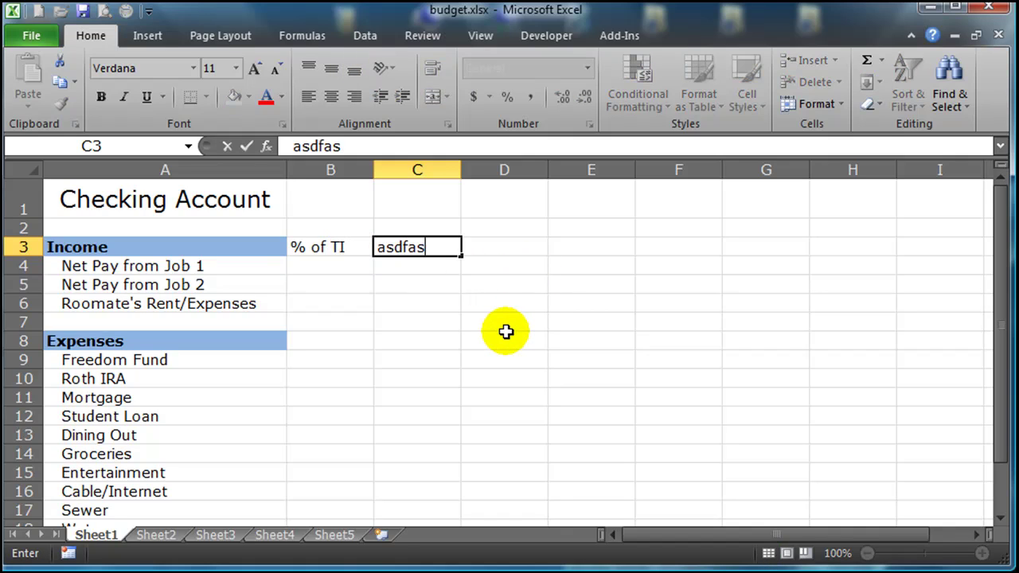
key("Return")
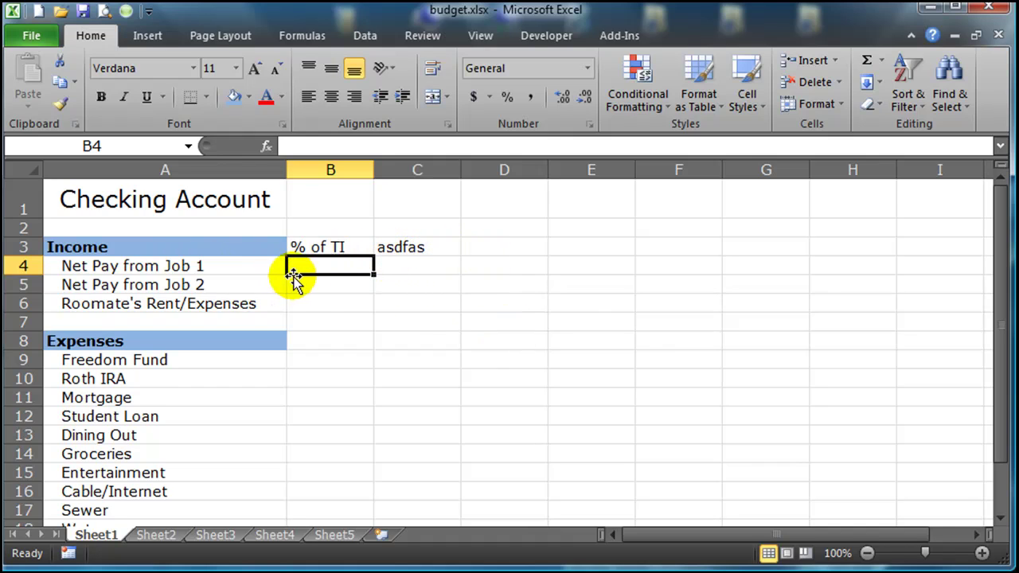
left_click(417, 247)
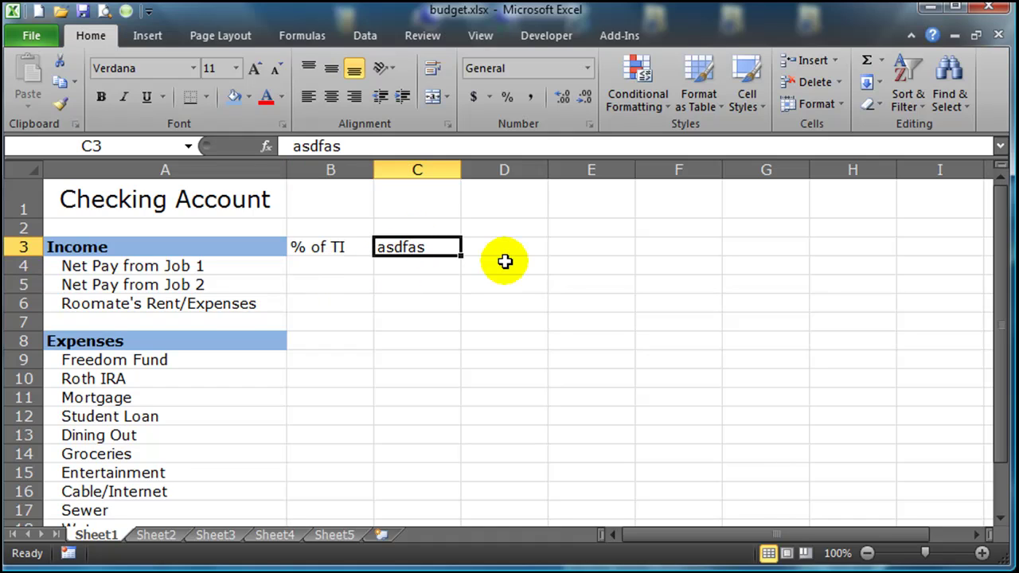
type("Budget")
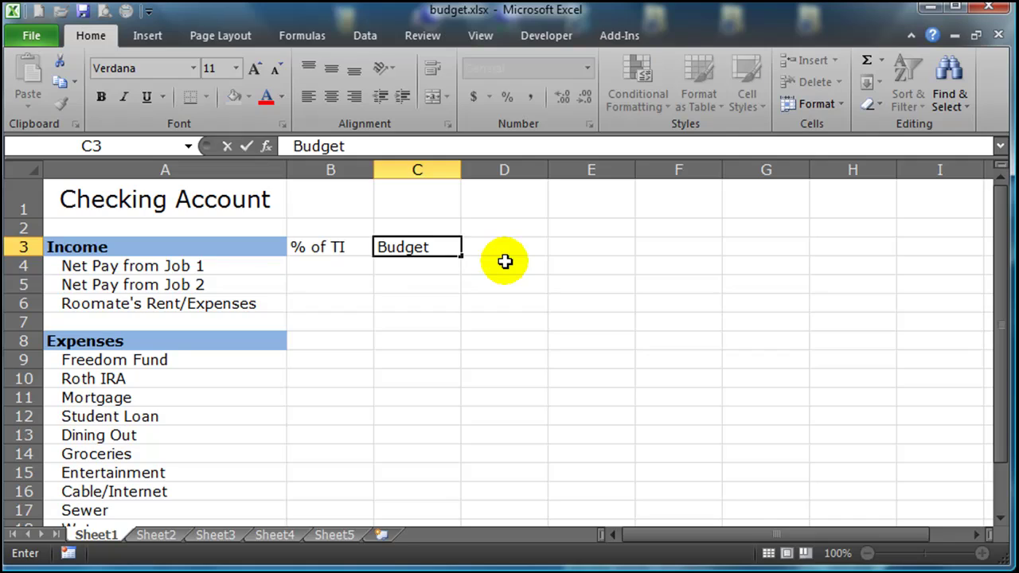
key("Return")
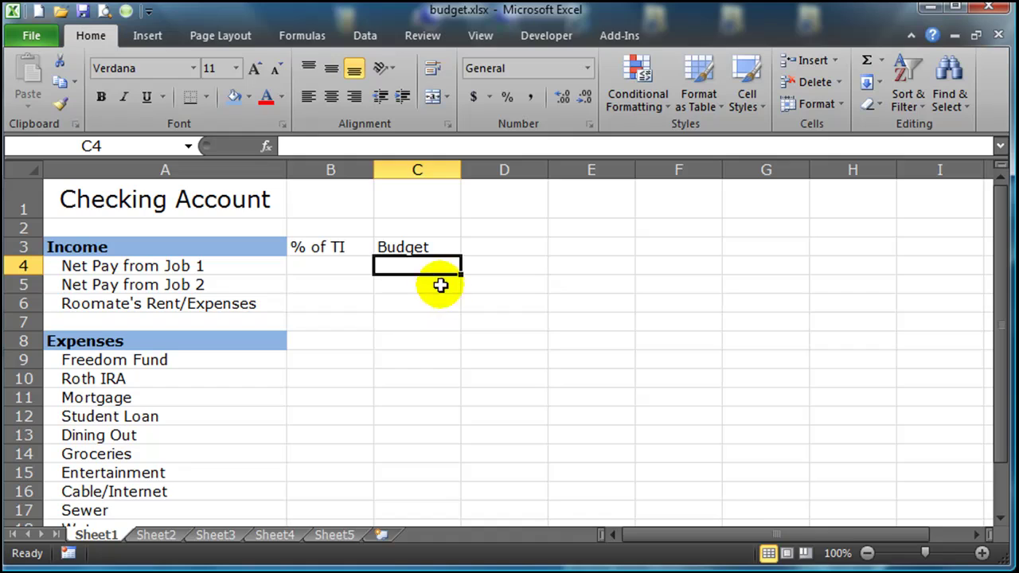
- Copy the Income heading's format from A3 onto B3:C3 with Format Painter
left_click(153, 246)
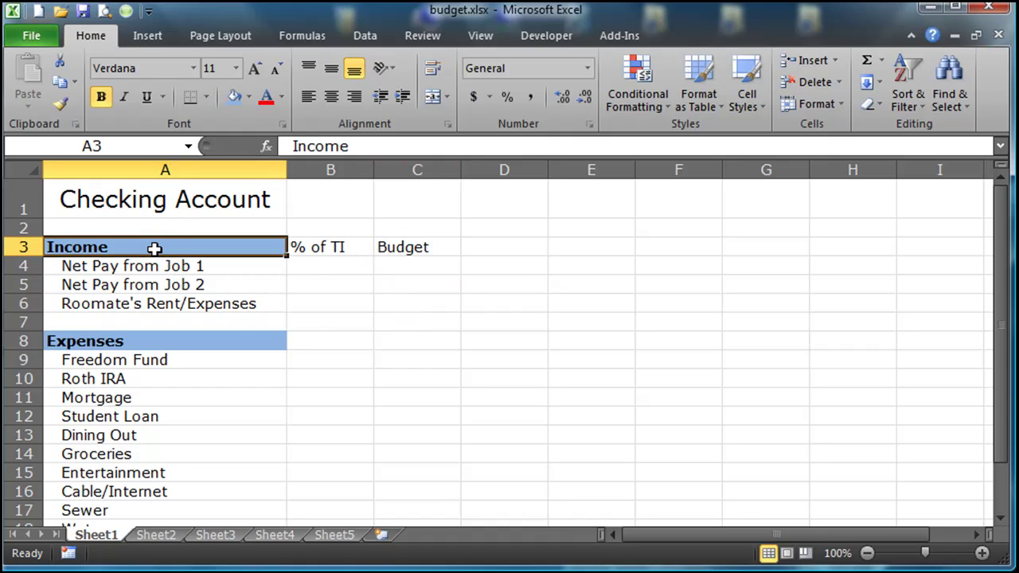
left_click(61, 103)
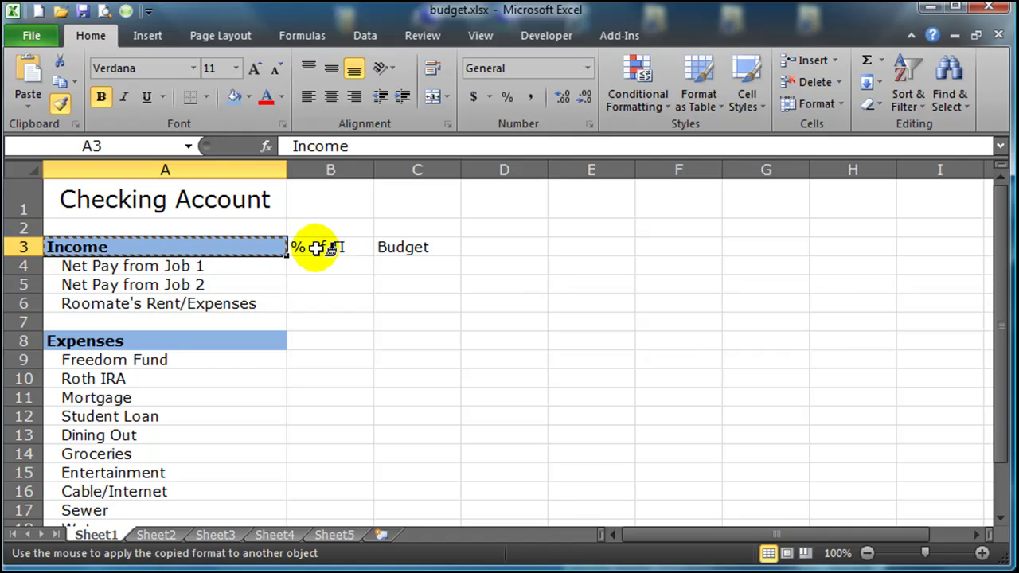
left_click_drag(318, 247, 398, 249)
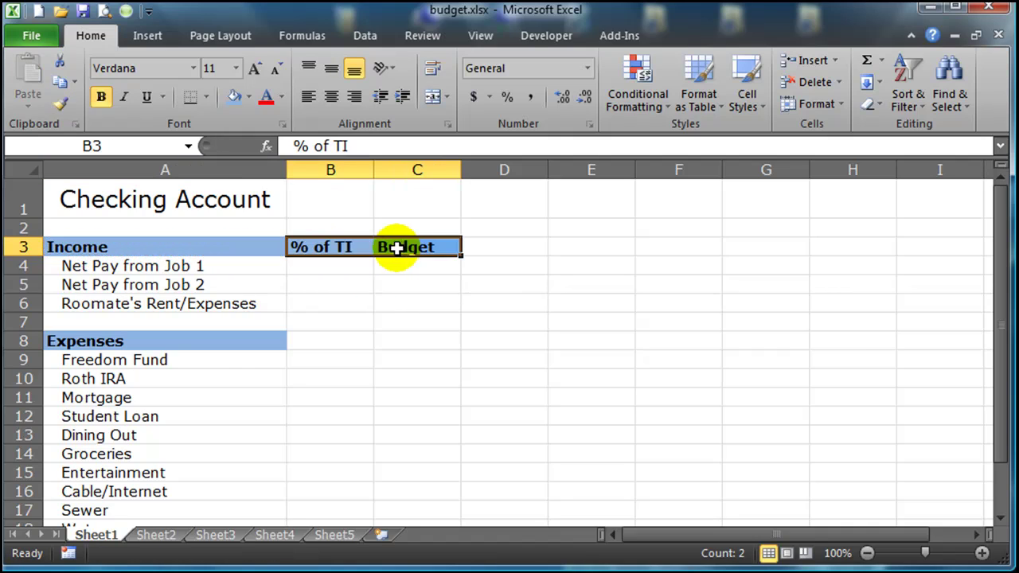
left_click(413, 328)
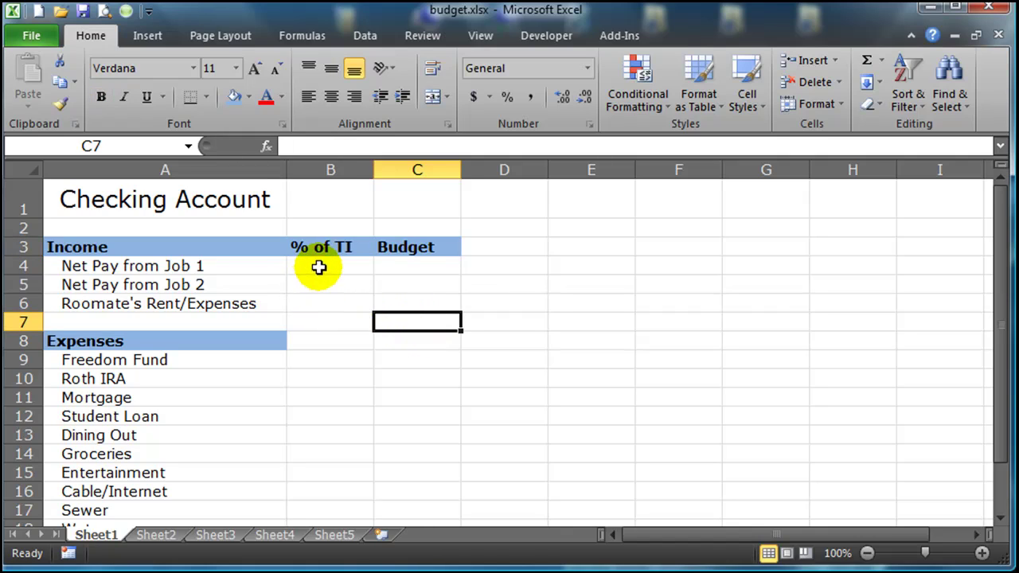
left_click(419, 277)
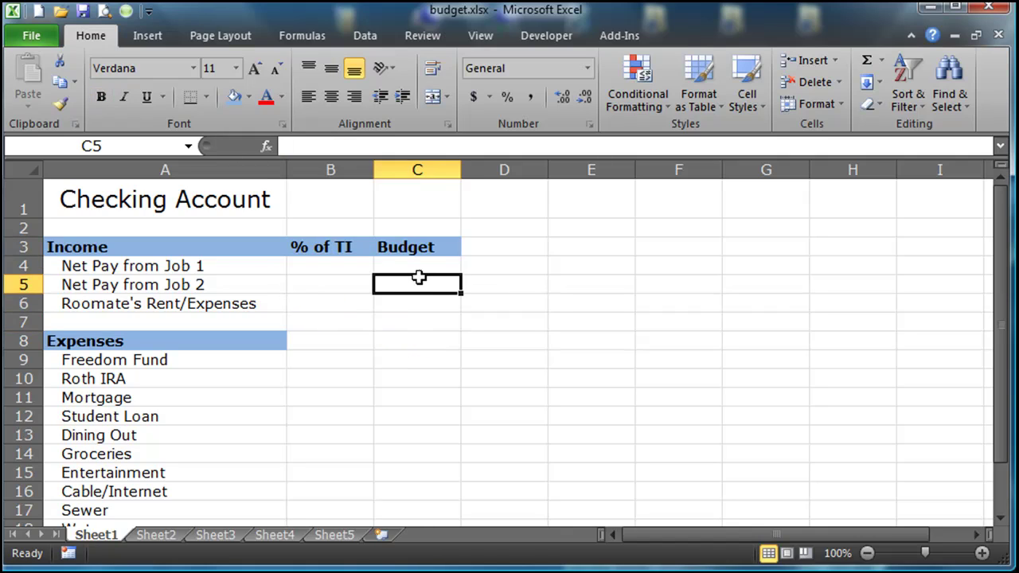
- Insert a blank row 7 above Expenses and label A7 'Total Income'
left_click(22, 321)
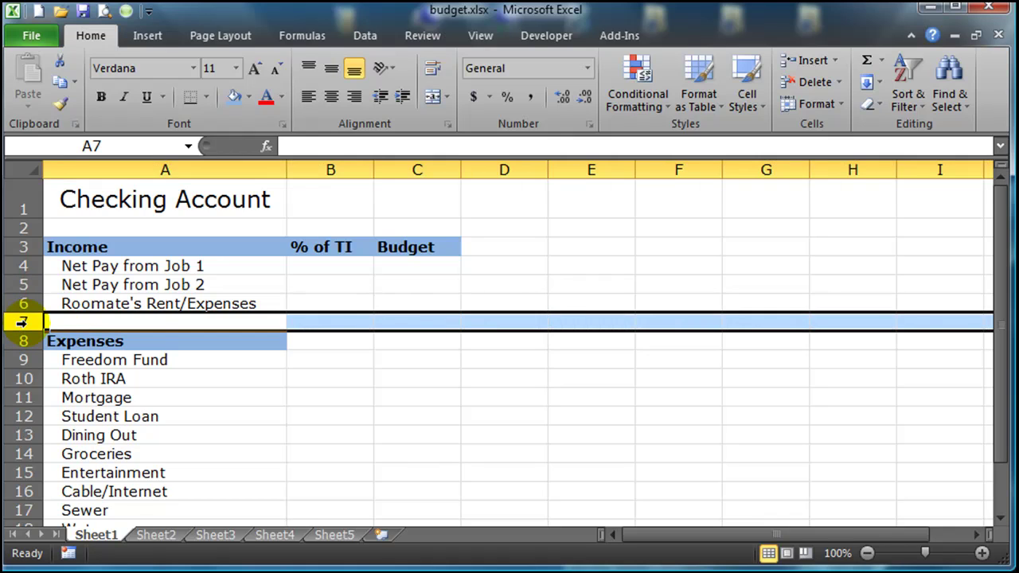
right_click(24, 320)
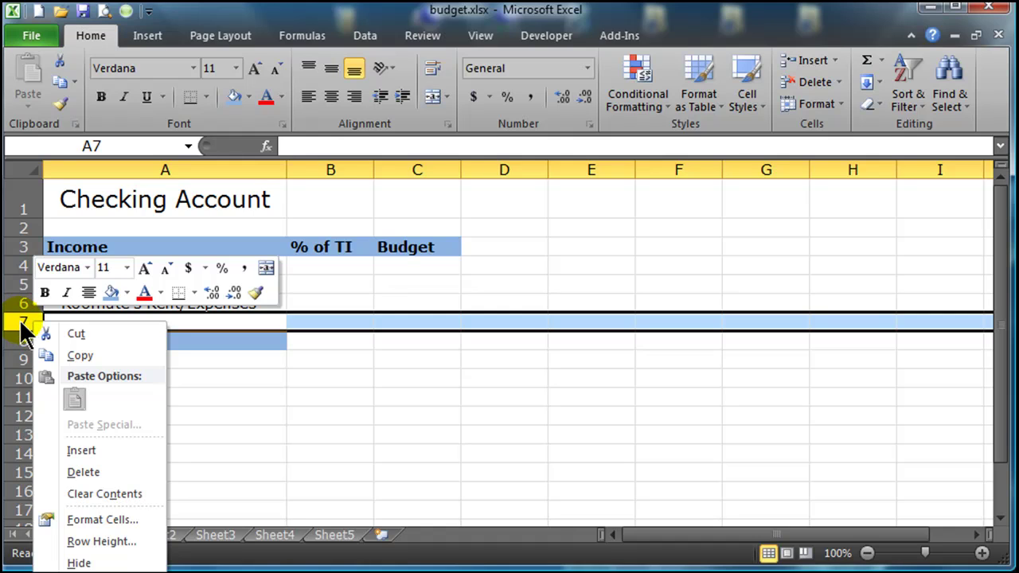
left_click(97, 450)
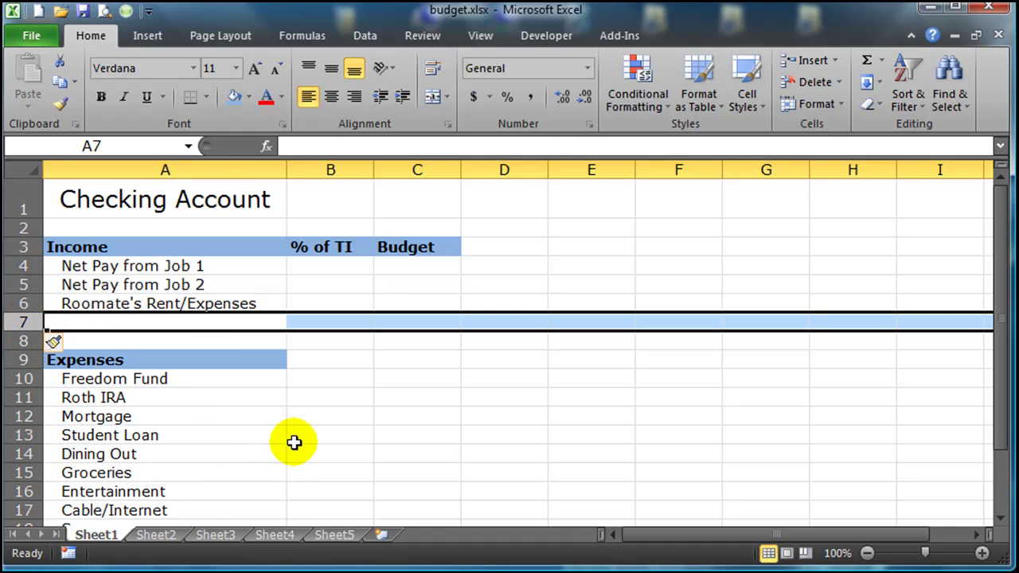
left_click(393, 417)
left_click(206, 323)
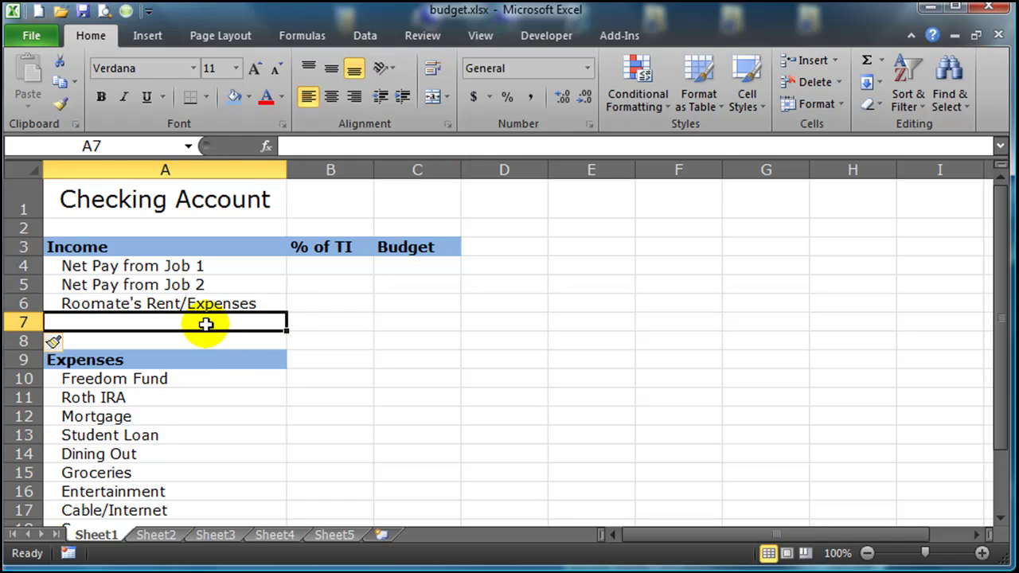
type("Total Income")
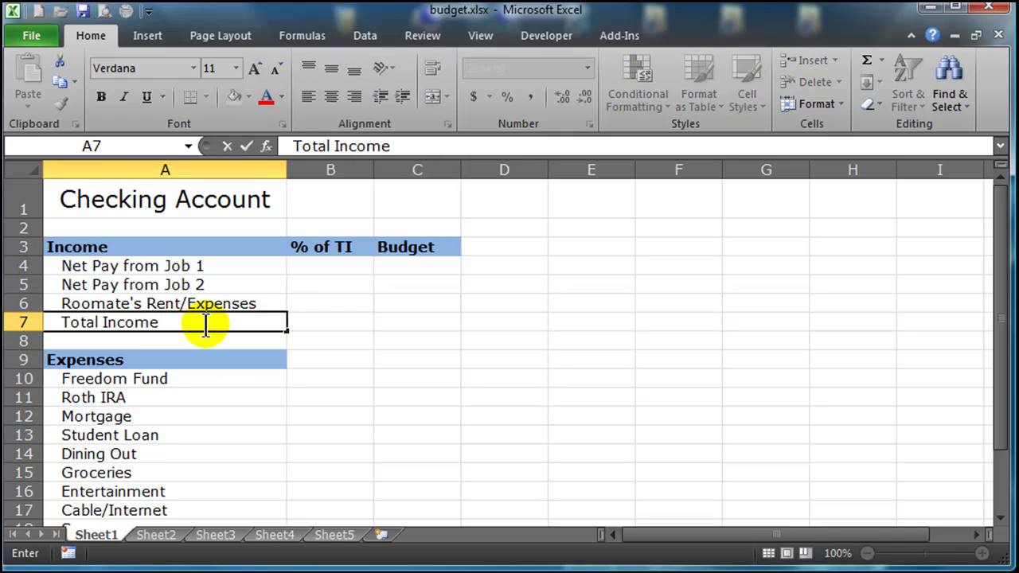
key("Return")
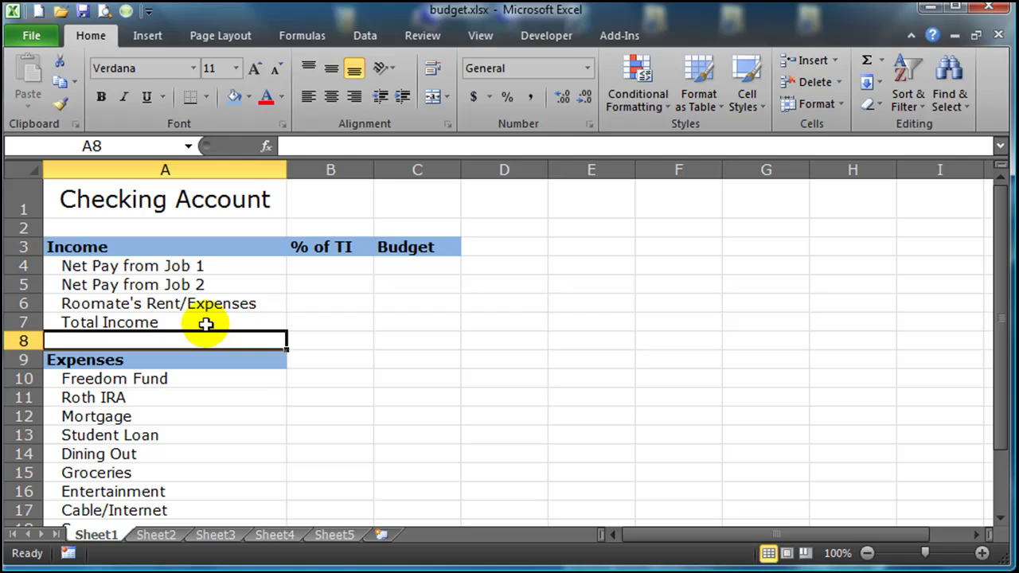
- Label A23 'Total Expenses' below the expense items
scroll(330, 312, "down", 4)
left_click(85, 375)
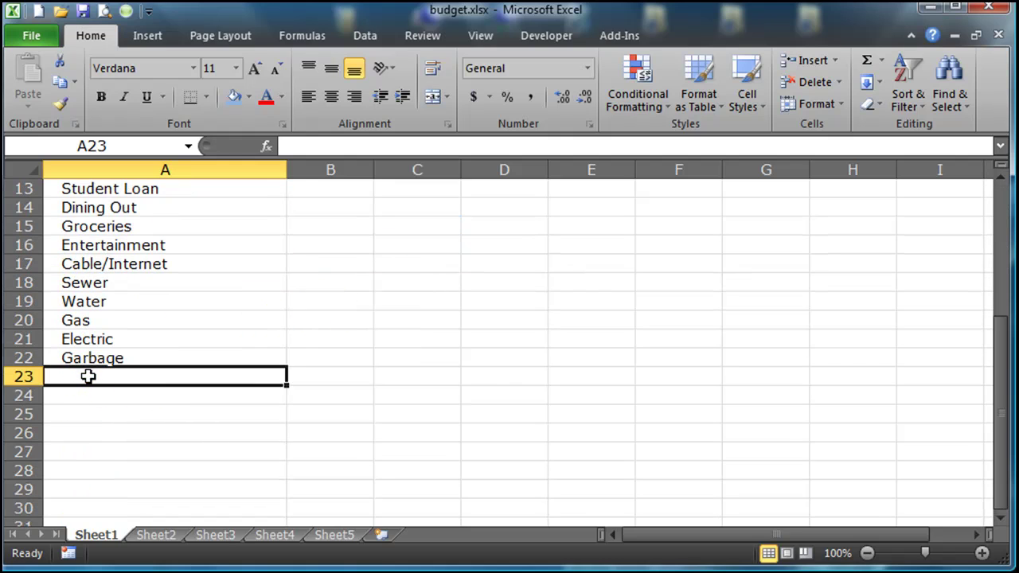
type("Total")
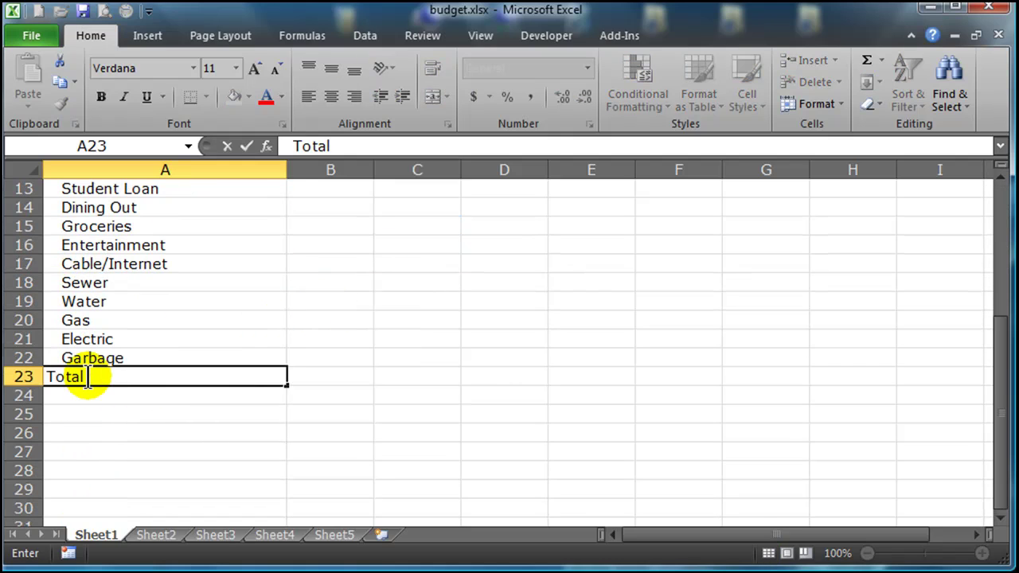
type(" Expens")
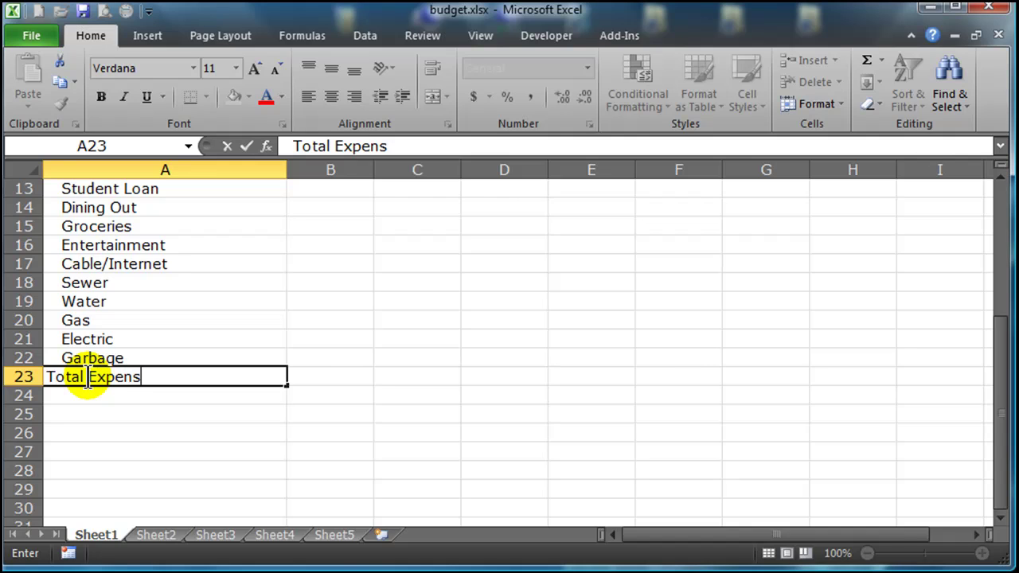
type("es")
left_click(236, 339)
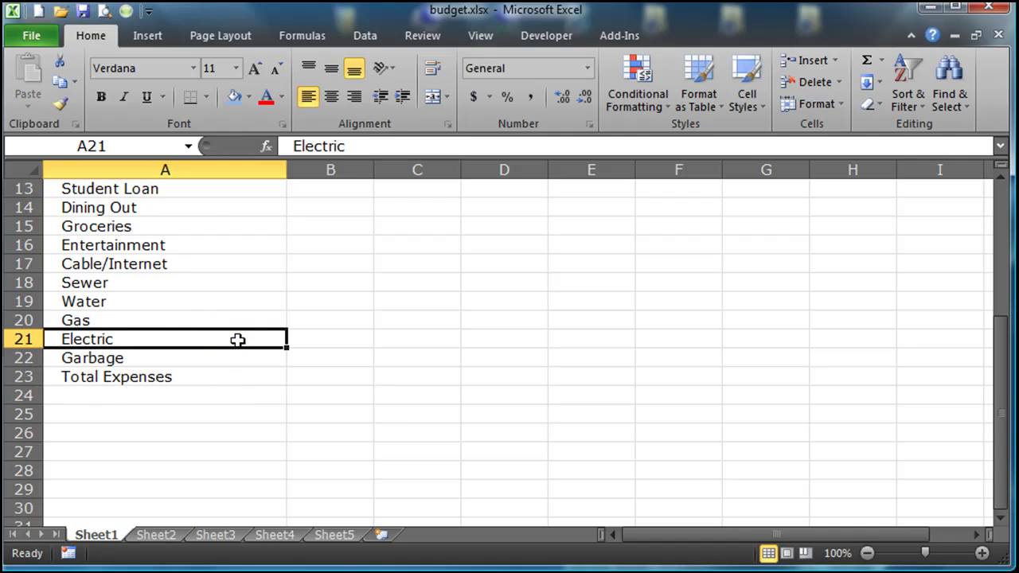
scroll(241, 350, "up", 4)
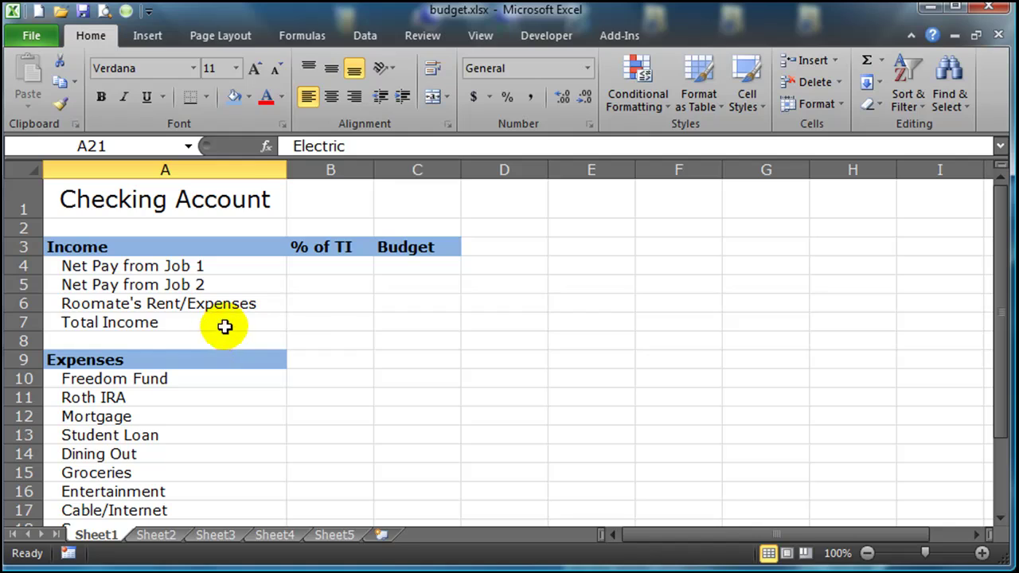
- Enter the income budgets 2000, 1000 and 500 into C4:C6
left_click(409, 325)
left_click_drag(422, 266, 419, 305)
left_click(405, 324)
left_click(424, 267)
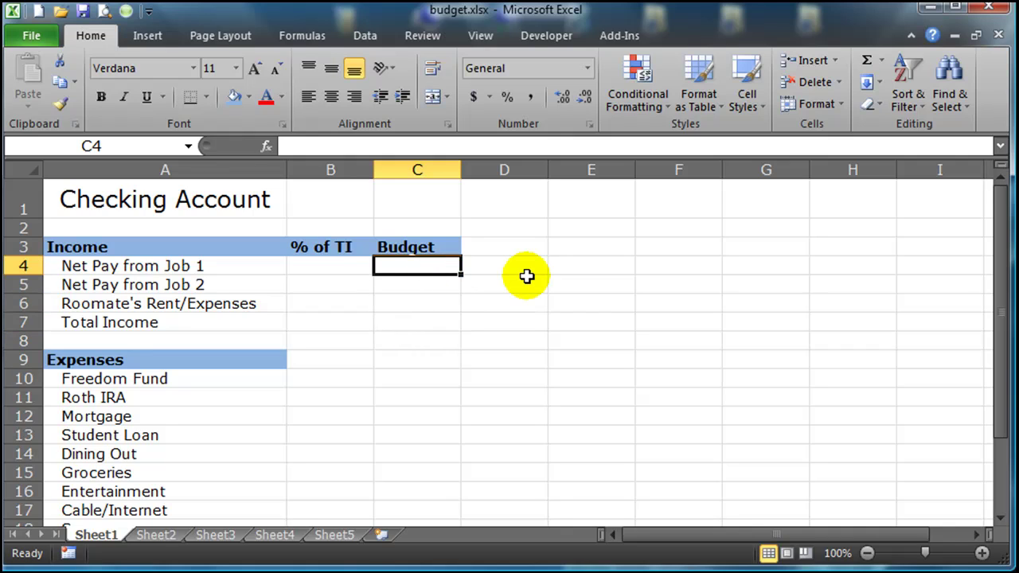
type("2000")
key("Return")
type("1000")
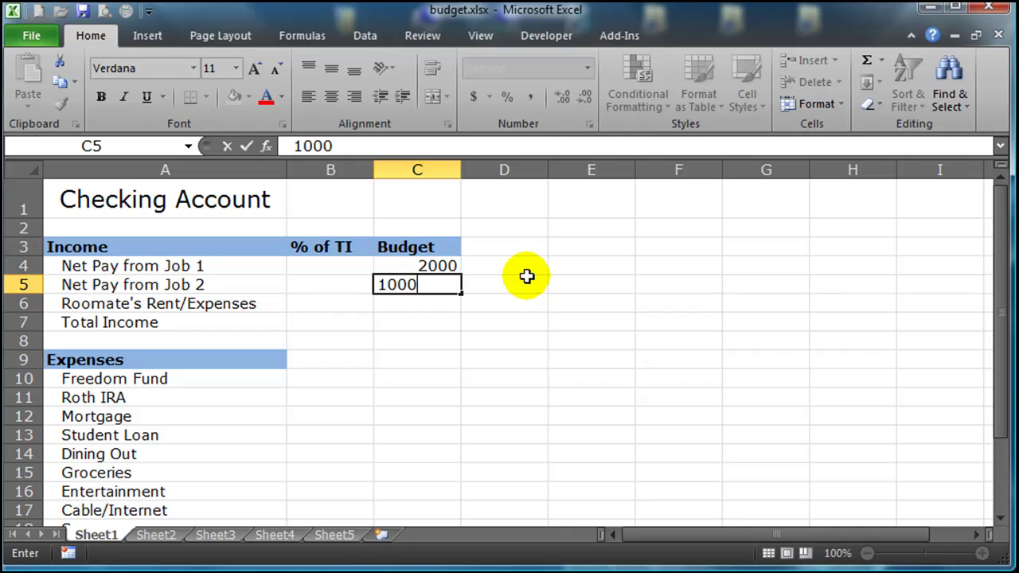
key("Return")
type("500")
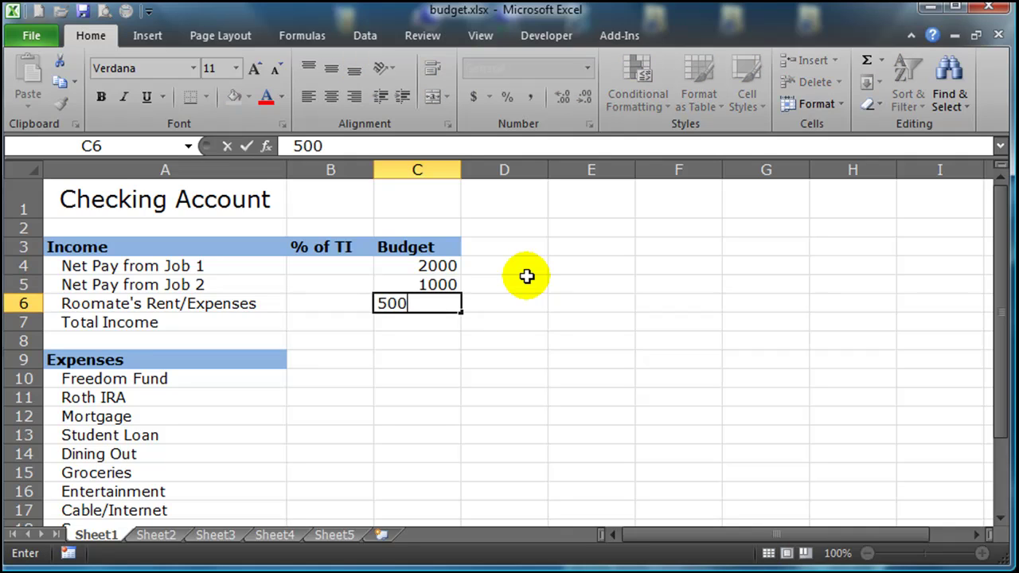
key("Return")
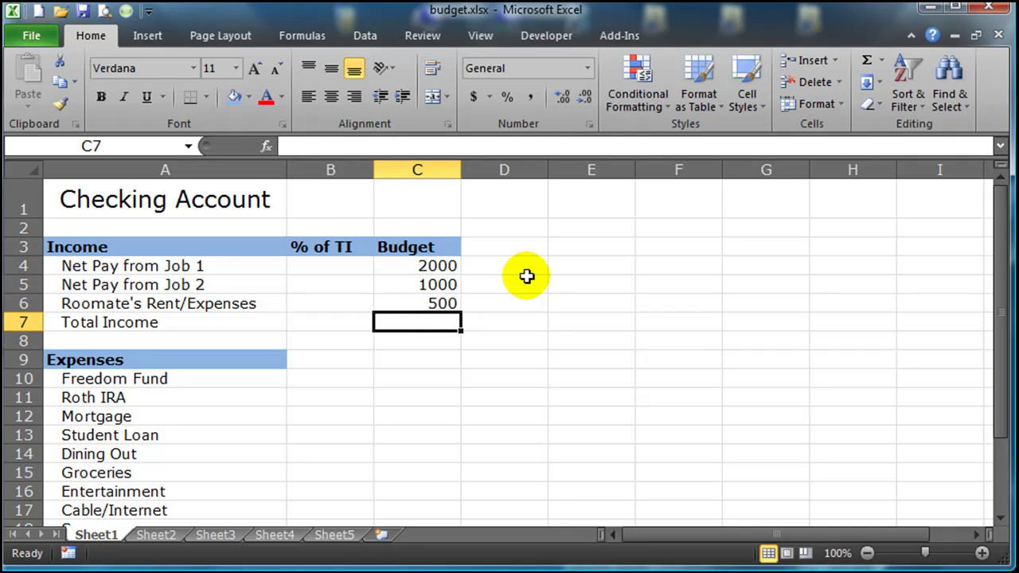
- Enter =C4+C5+C6 in C7 so Total Income shows 3500
left_click(432, 342)
left_click(428, 326)
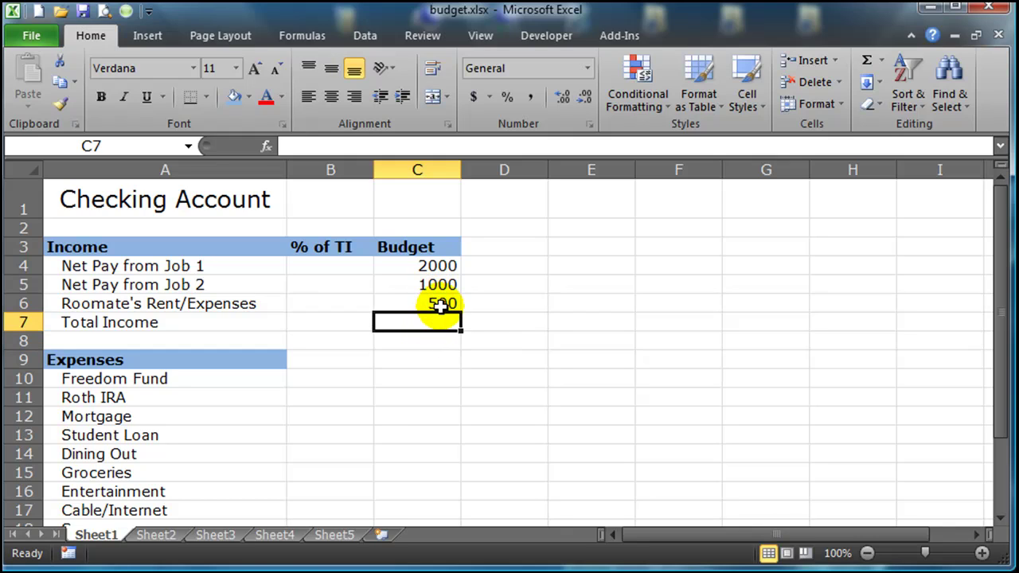
type("=")
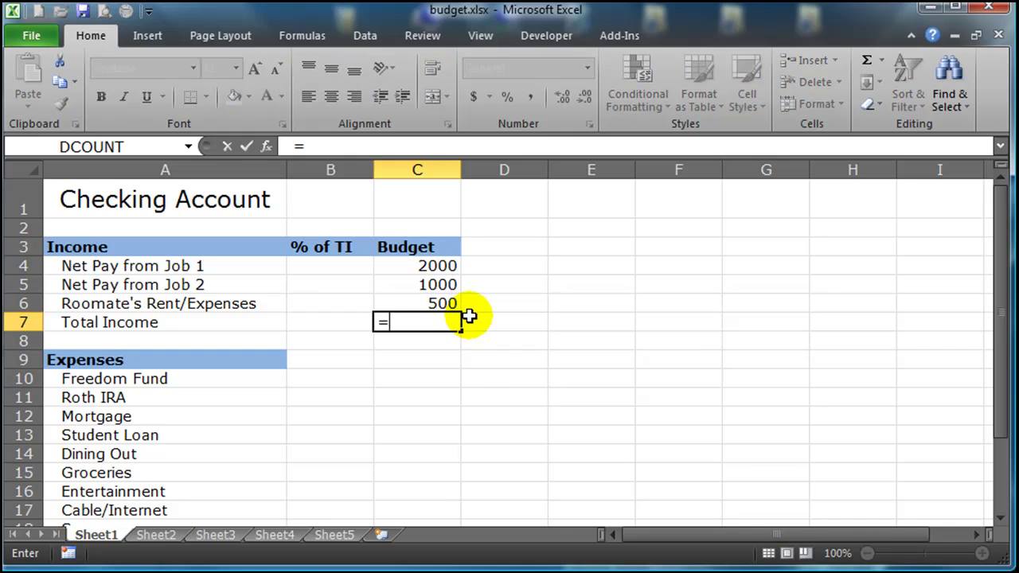
left_click(428, 266)
type("+")
left_click(436, 284)
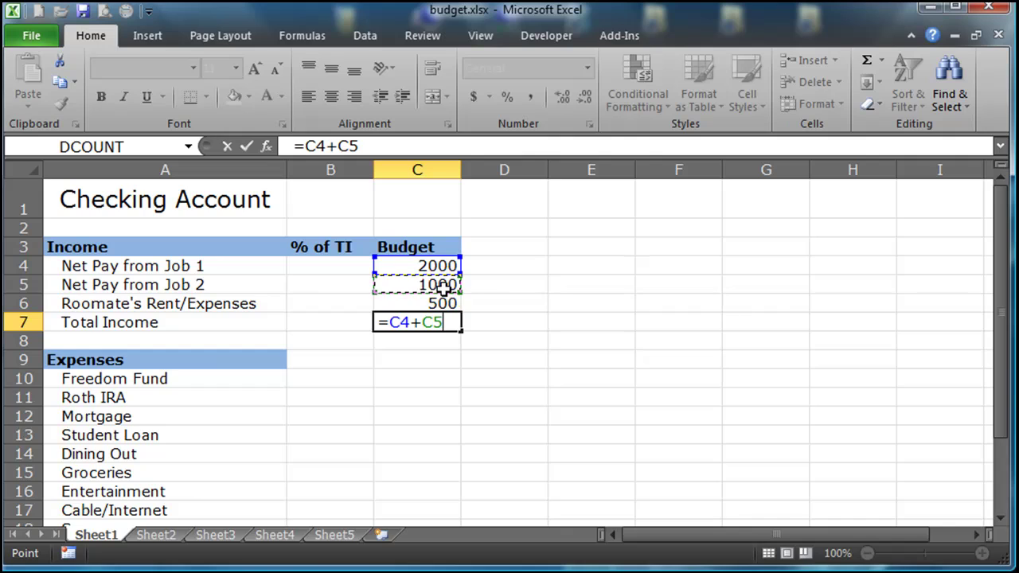
type("+")
left_click(441, 303)
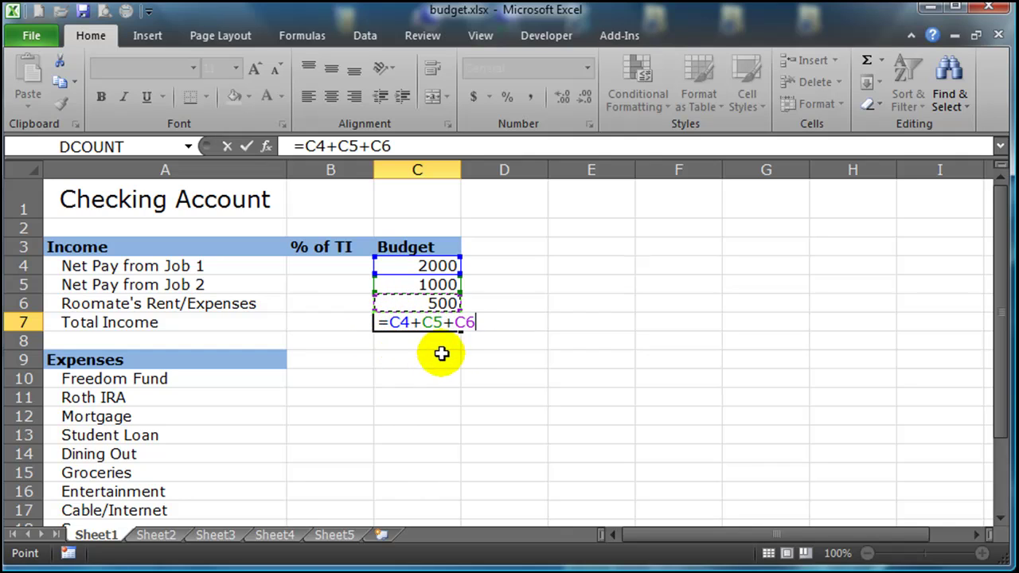
key("Return")
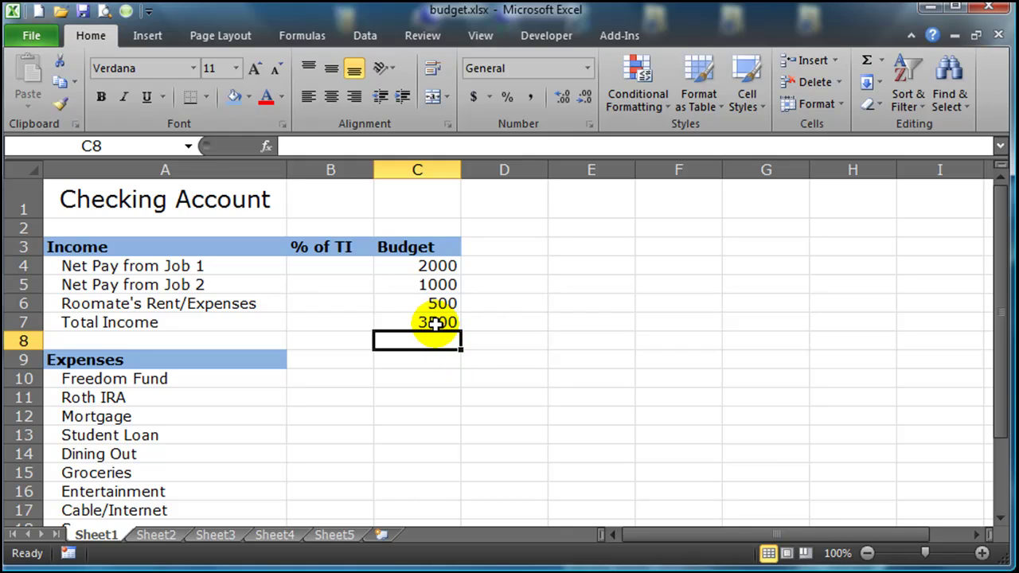
- Replace the C7 addition formula with =SUM(C4:C6), still giving 3500
left_click(436, 322)
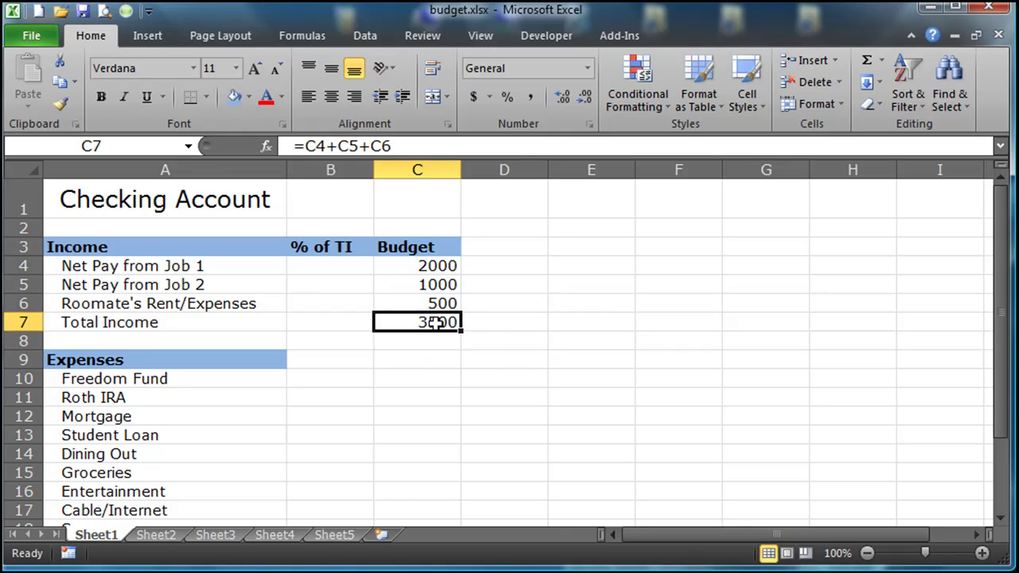
double_click(437, 322)
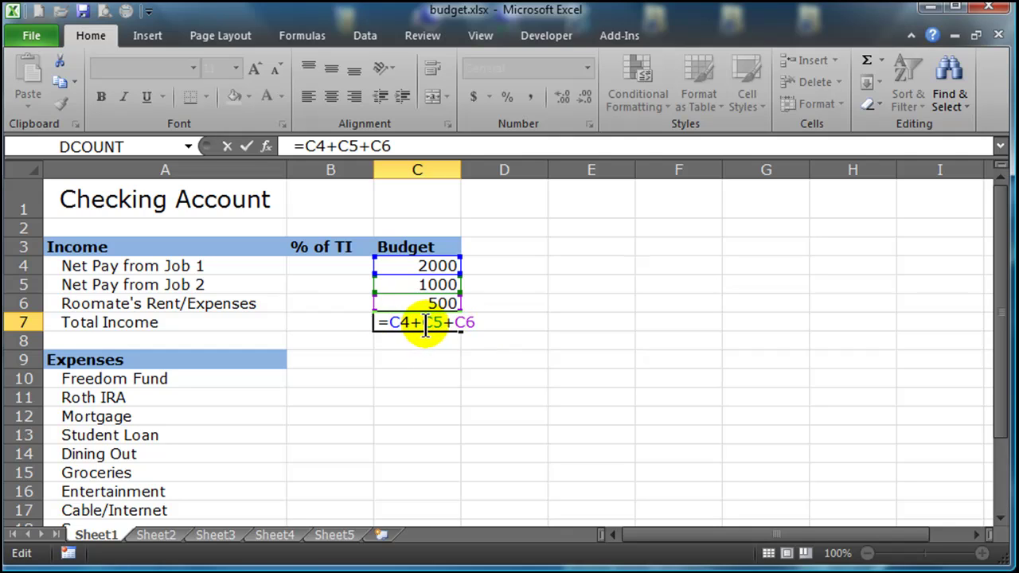
left_click_drag(475, 323, 346, 320)
type("=s")
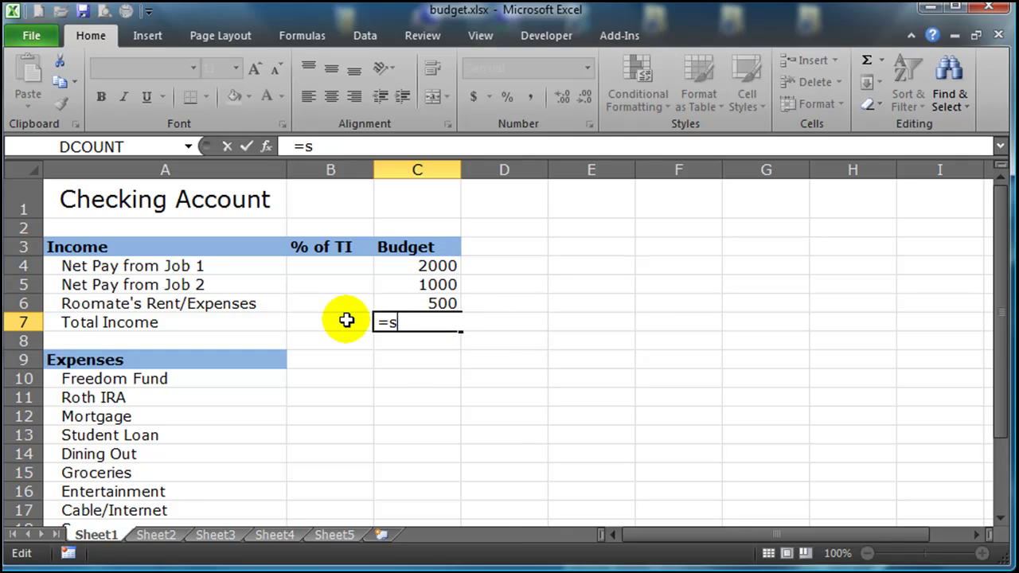
type("um(")
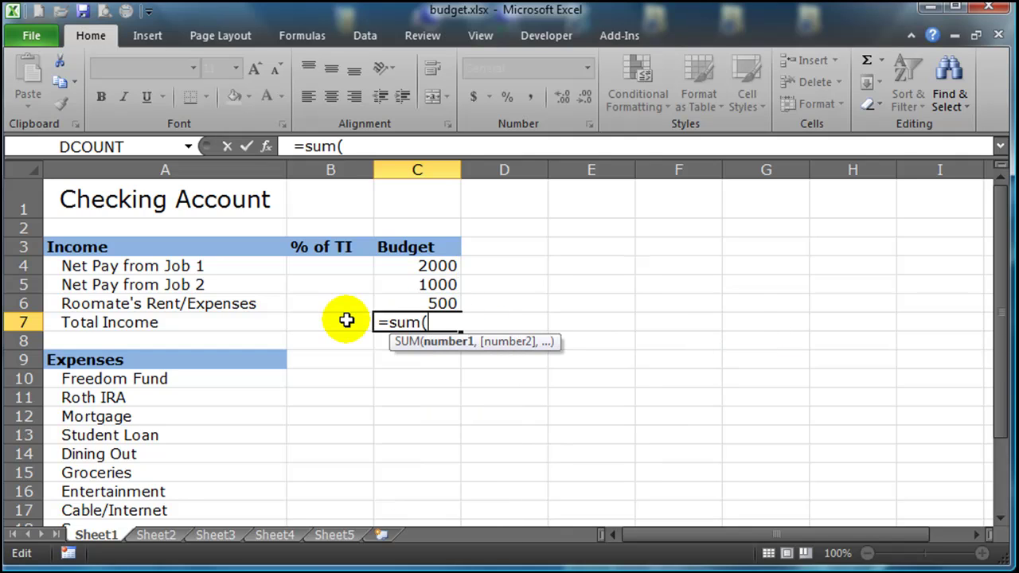
left_click_drag(437, 264, 439, 301)
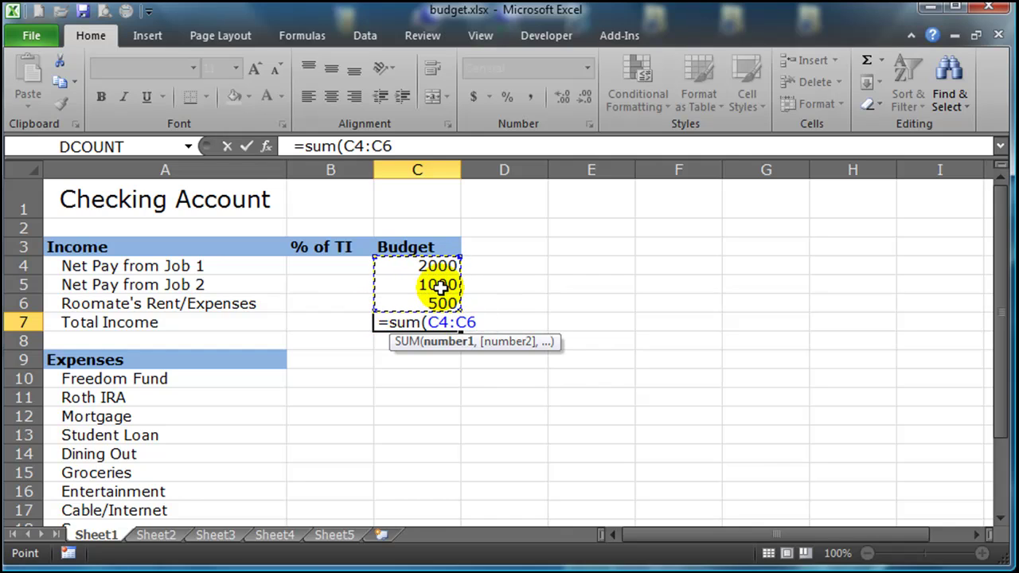
type(")")
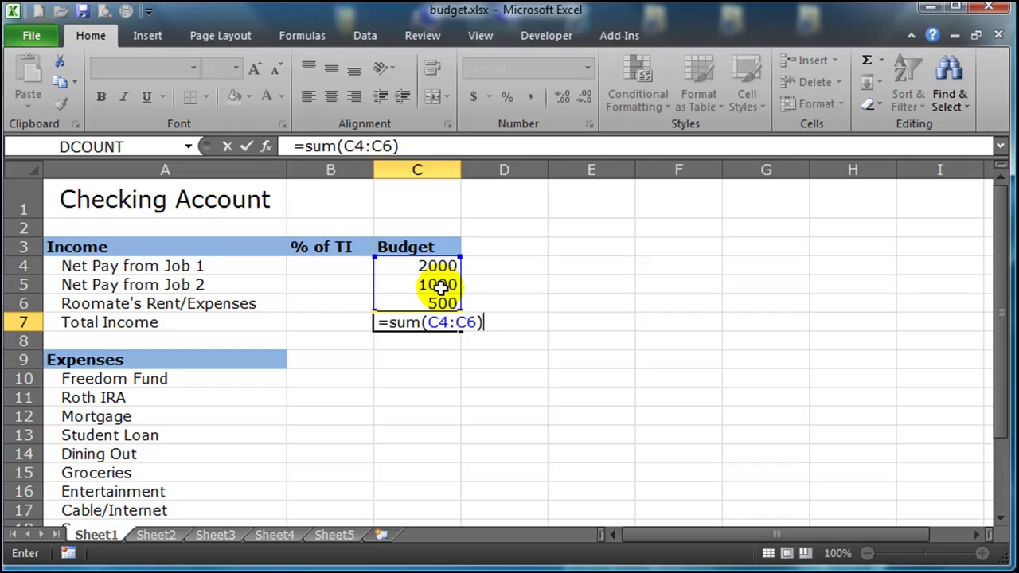
key("Return")
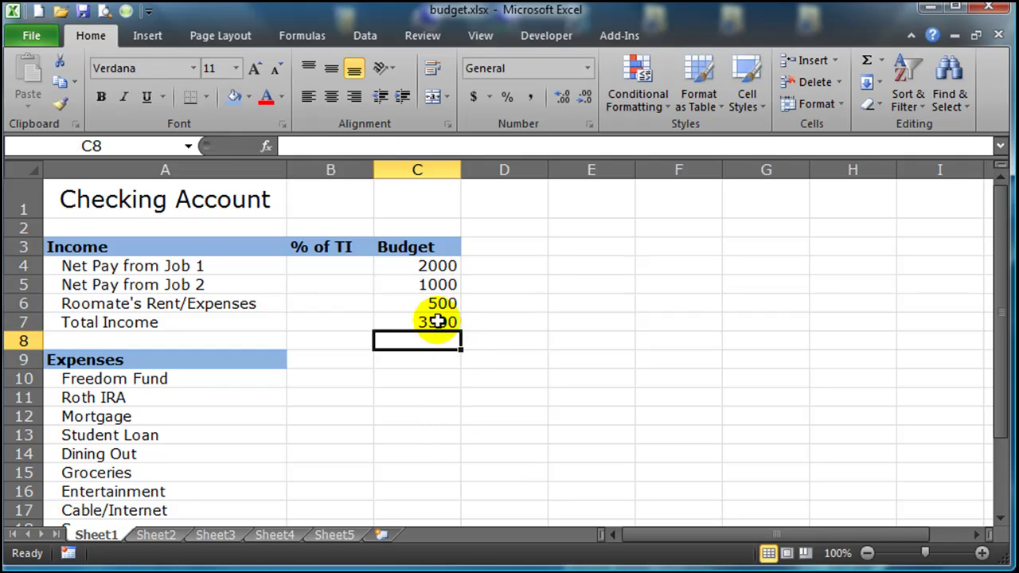
- Change the Job 1 budget to 2500 and Job 2 to 800, making Total Income 3800
left_click(442, 266)
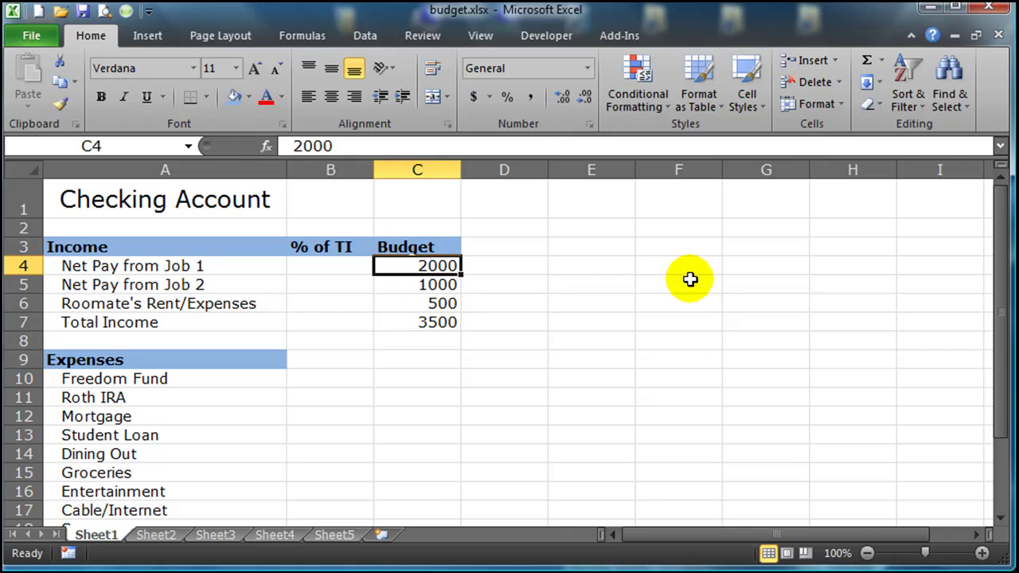
type("2500")
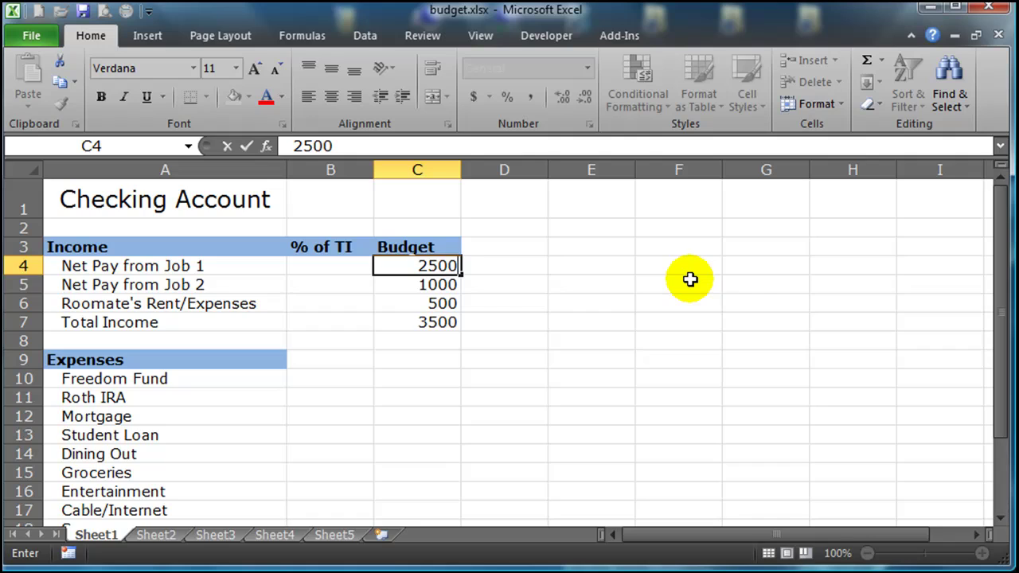
key("Return")
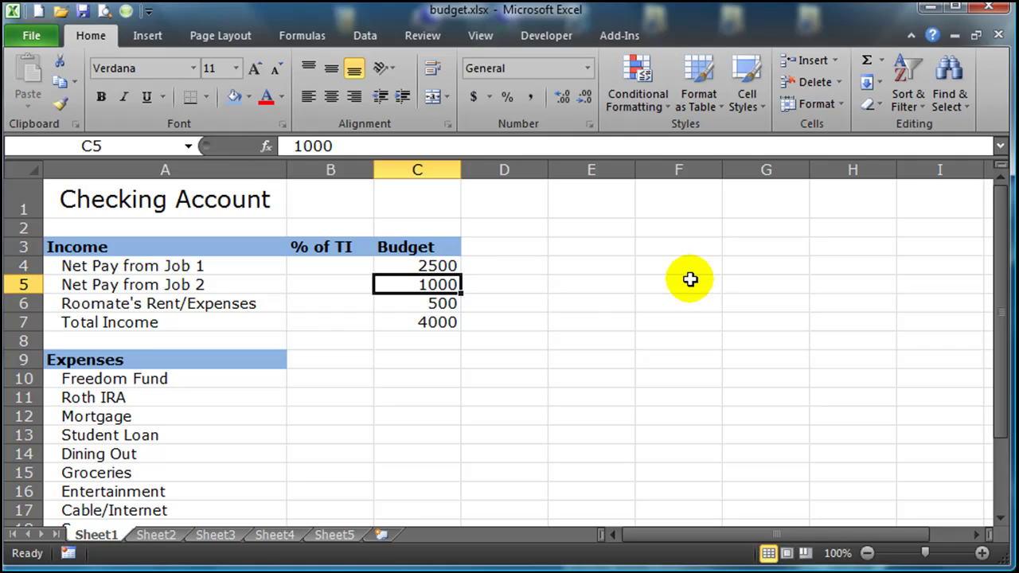
type("8")
key("Return")
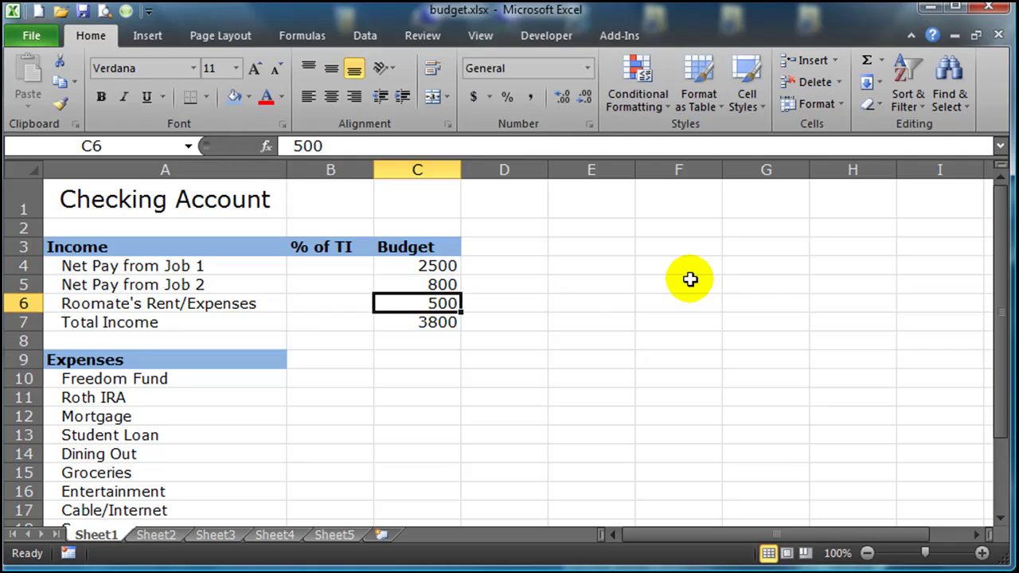
left_click(327, 270)
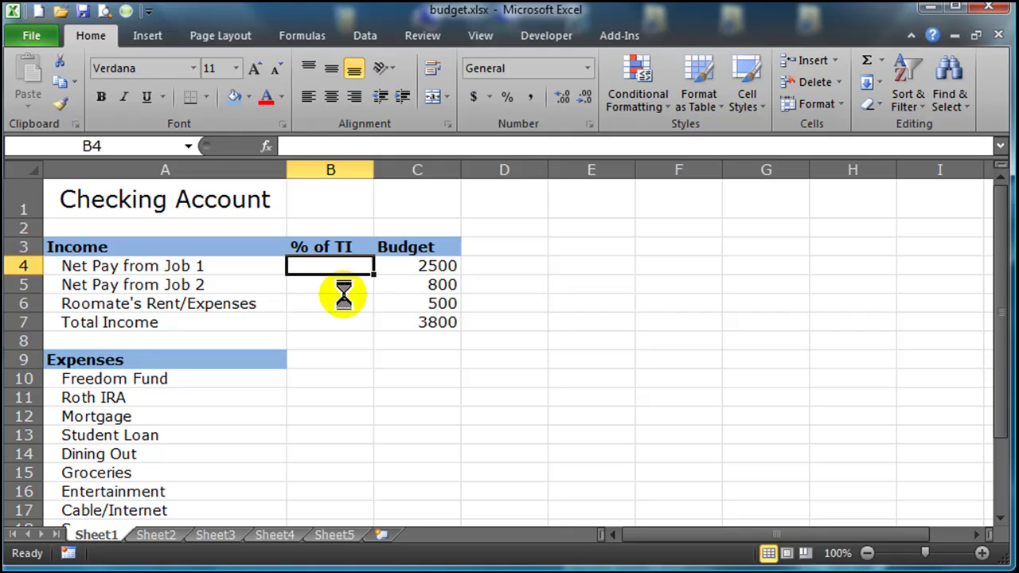
- Enter =C4/C7 in B4 to compute Job 1's share of total income
type("=")
key("BackSpace")
type("-")
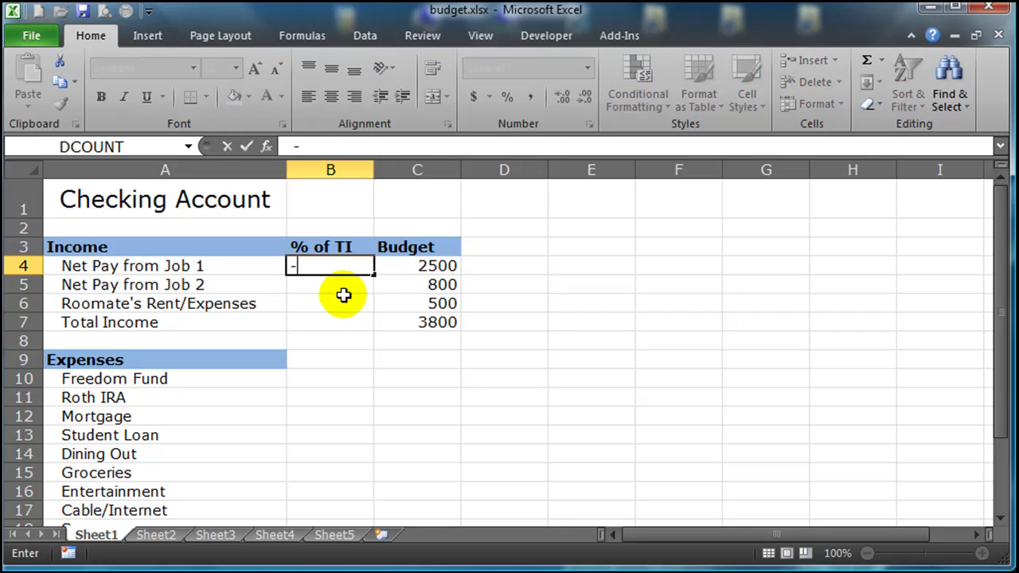
key("BackSpace")
type("=")
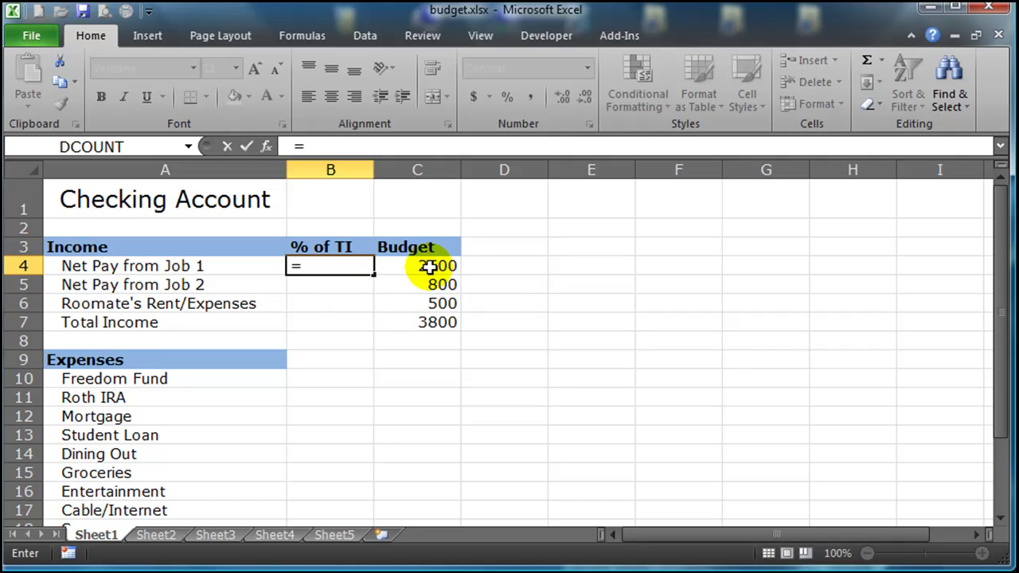
left_click(442, 268)
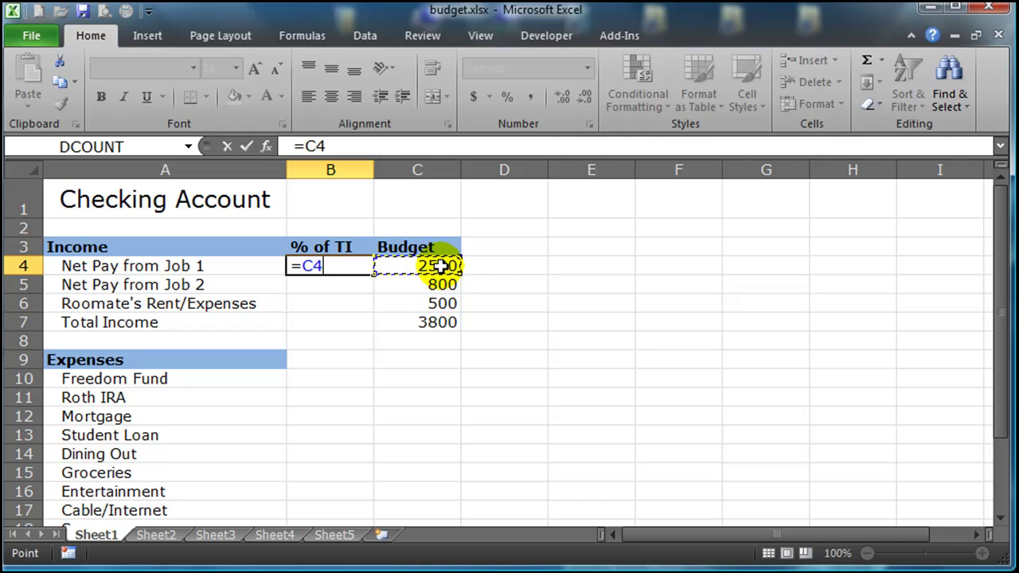
type("/")
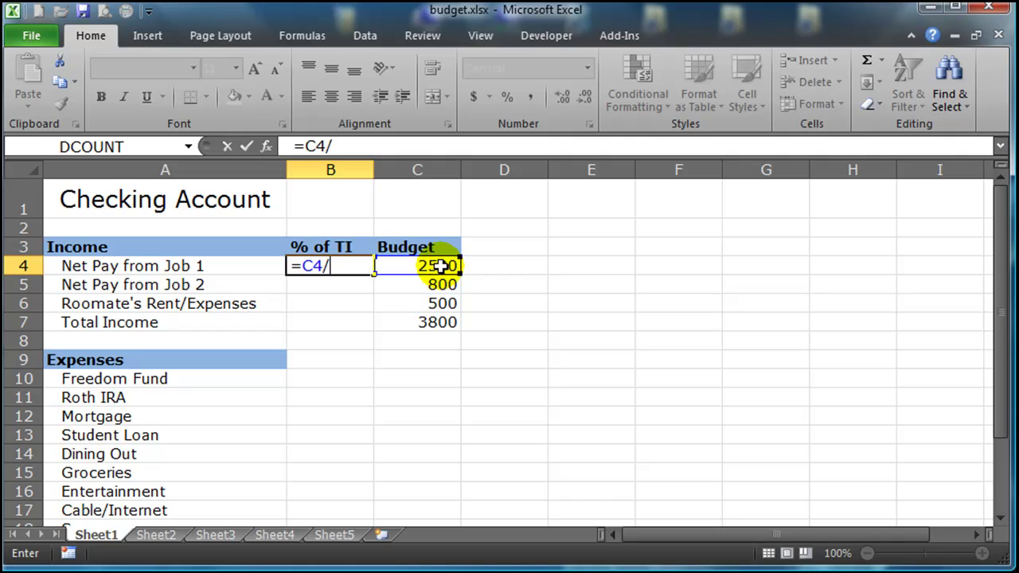
left_click(420, 322)
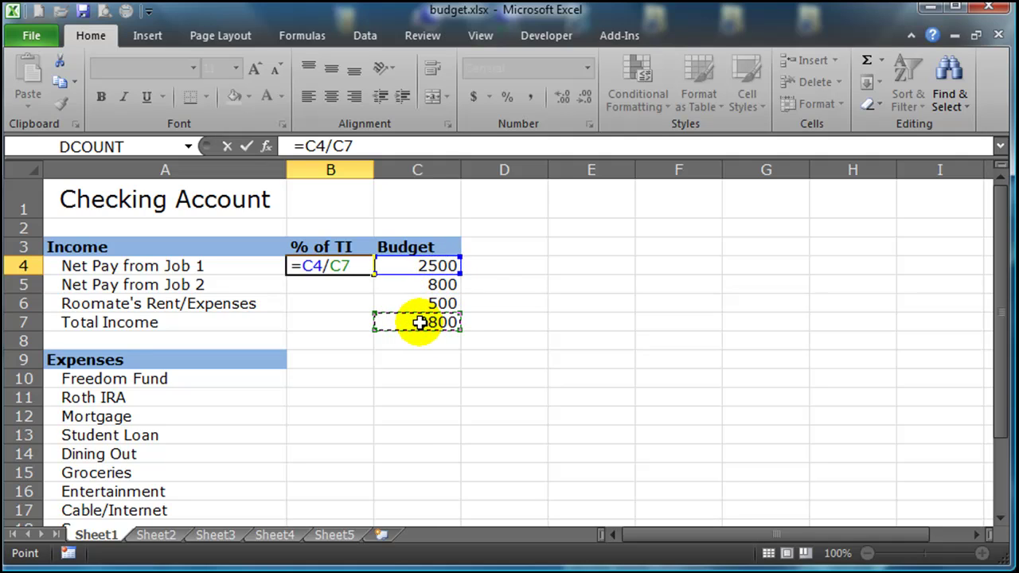
key("Return")
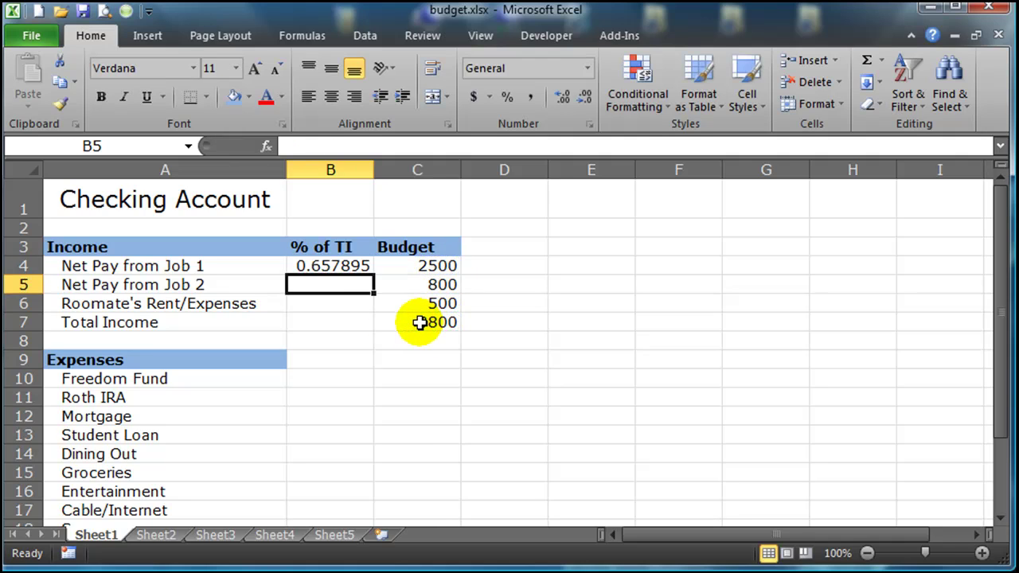
- Format B4 as a percentage with one decimal place, showing 65.8%
left_click(342, 266)
left_click(342, 267)
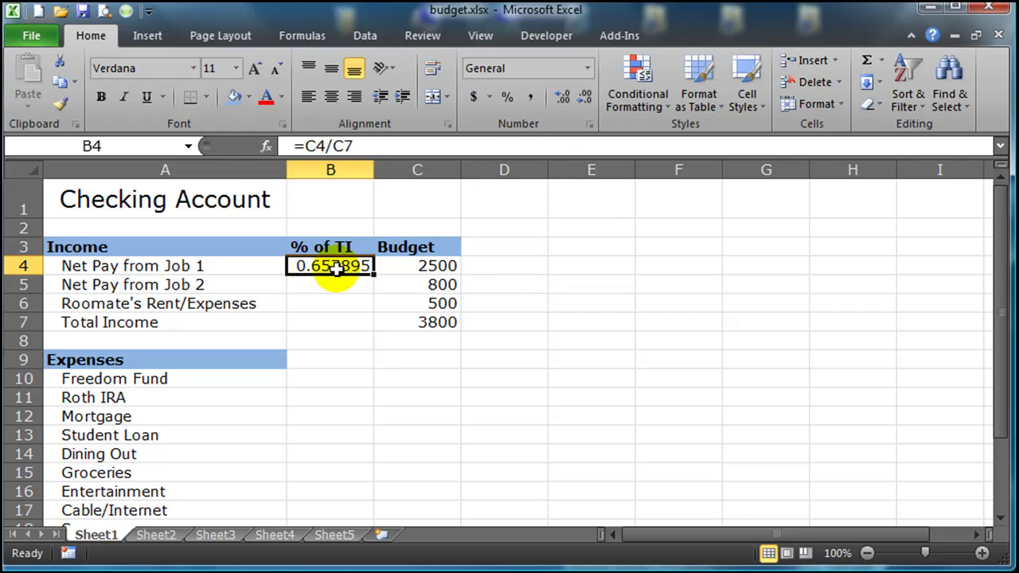
left_click(508, 98)
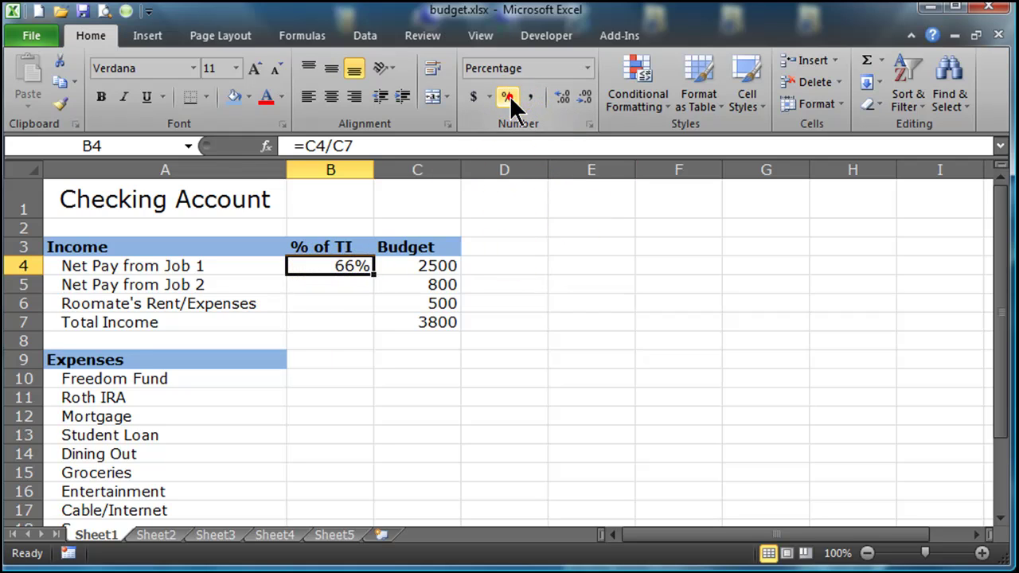
left_click(565, 98)
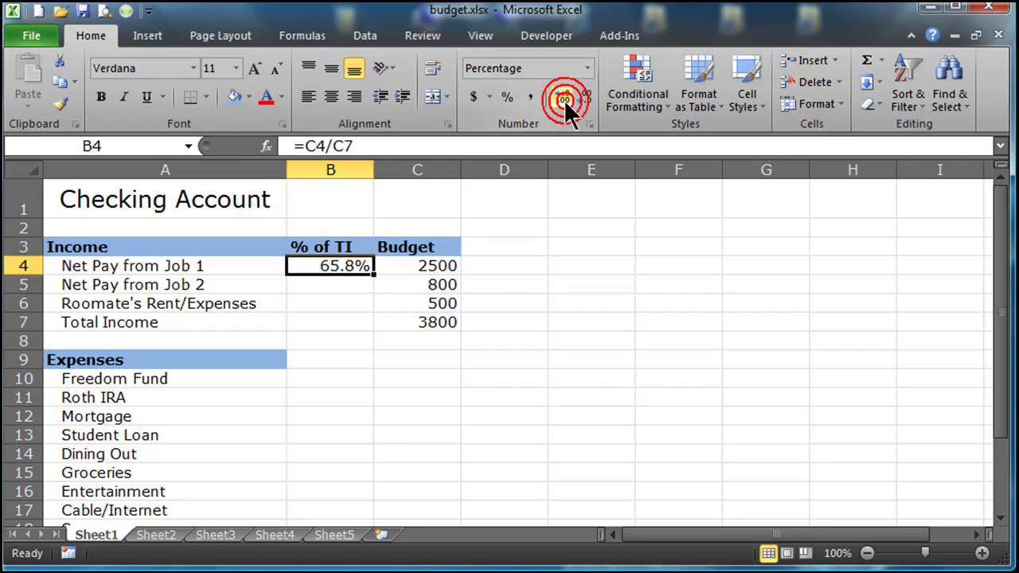
left_click(332, 284)
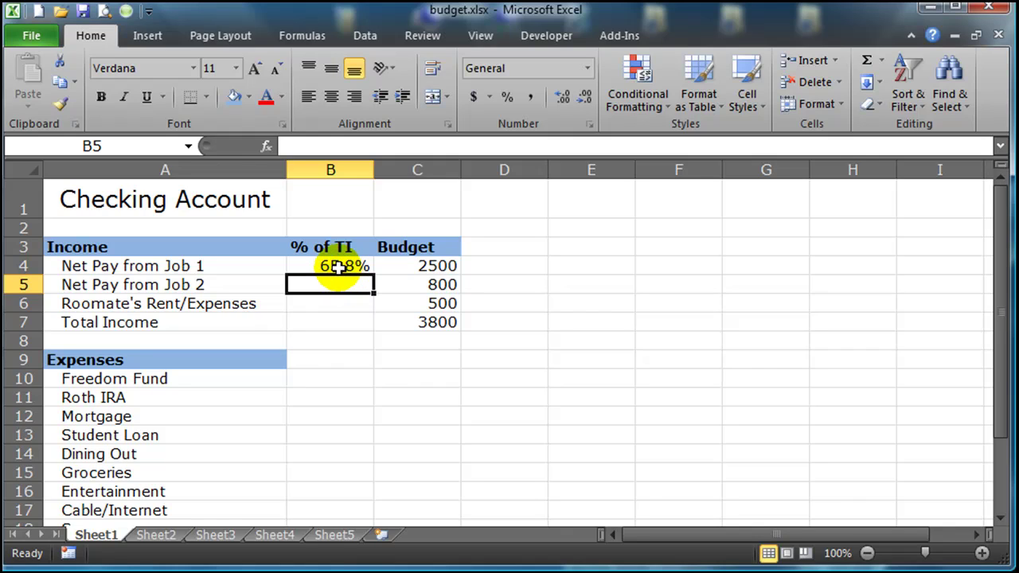
left_click(338, 267)
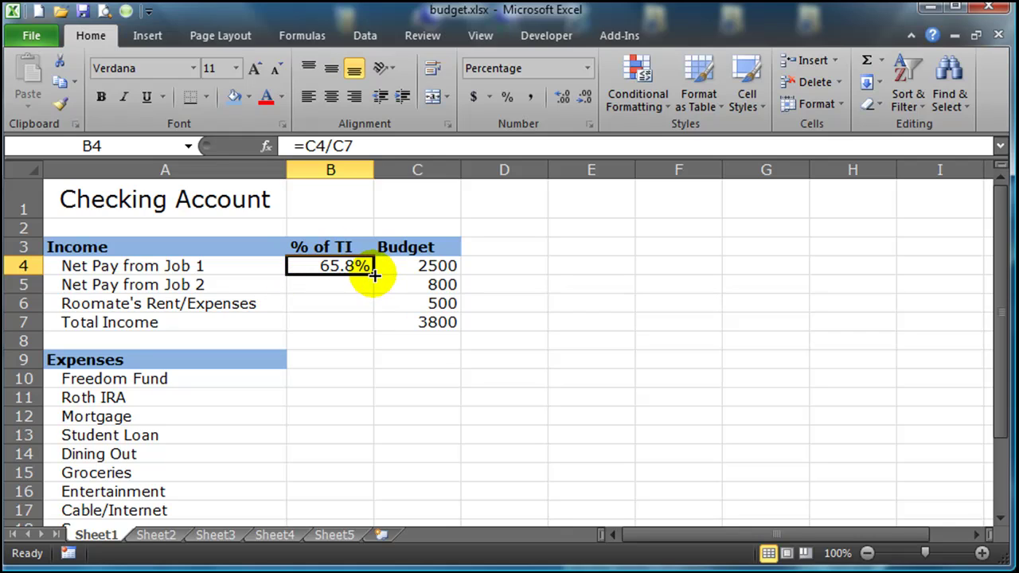
left_click_drag(374, 274, 370, 324)
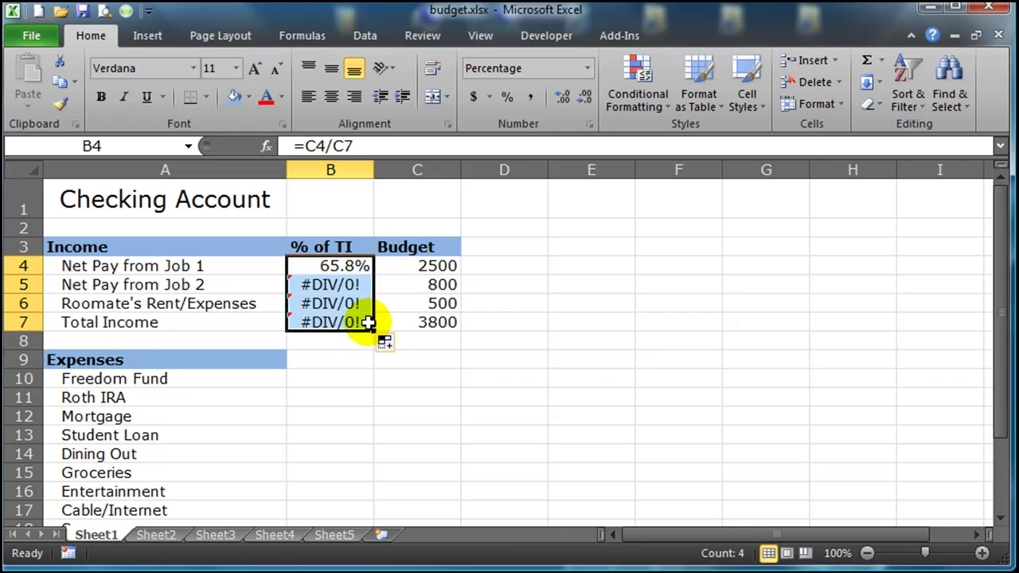
double_click(347, 266)
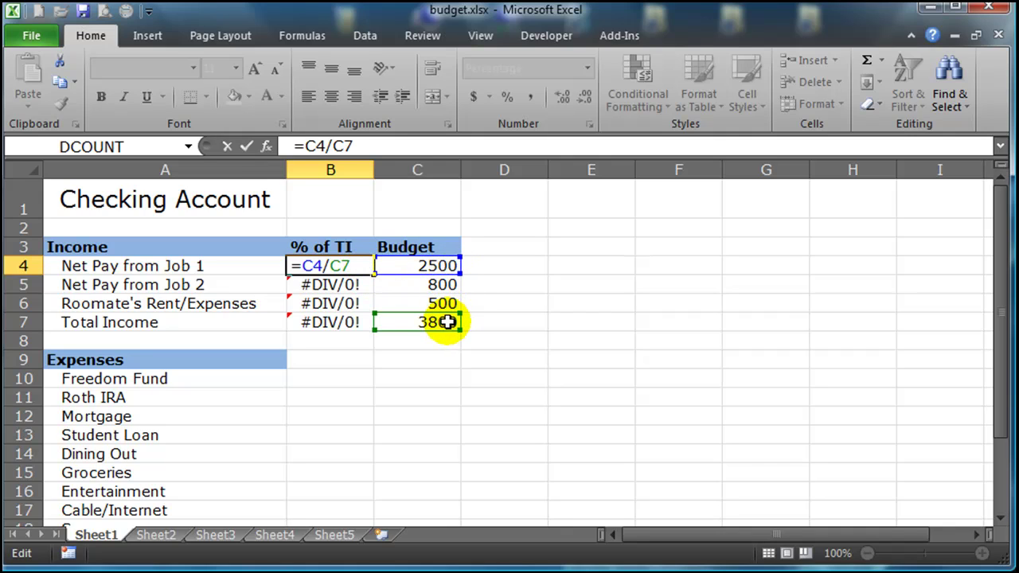
key("ctrl+Return")
double_click(347, 286)
left_click(336, 290)
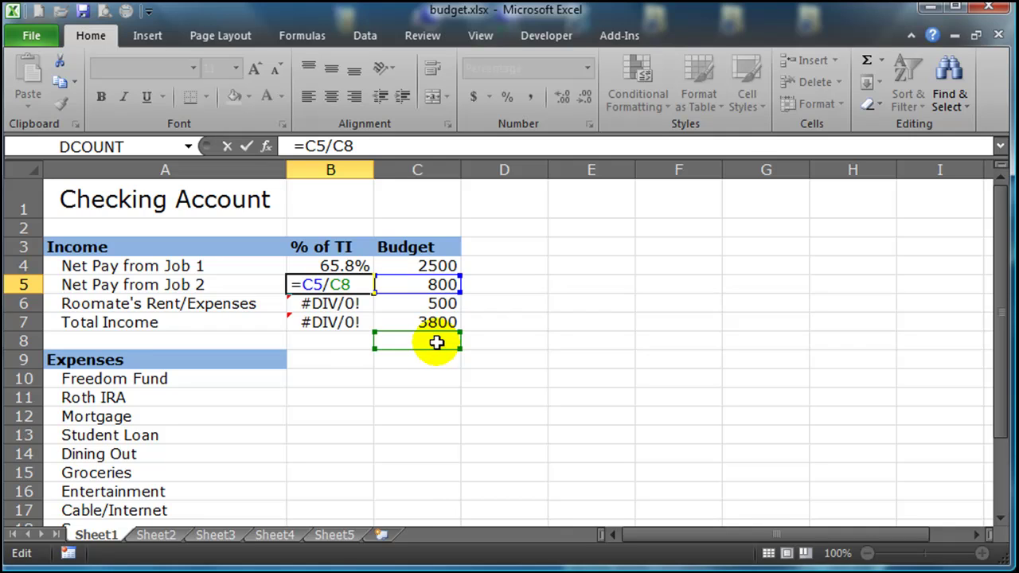
key("ctrl+Return")
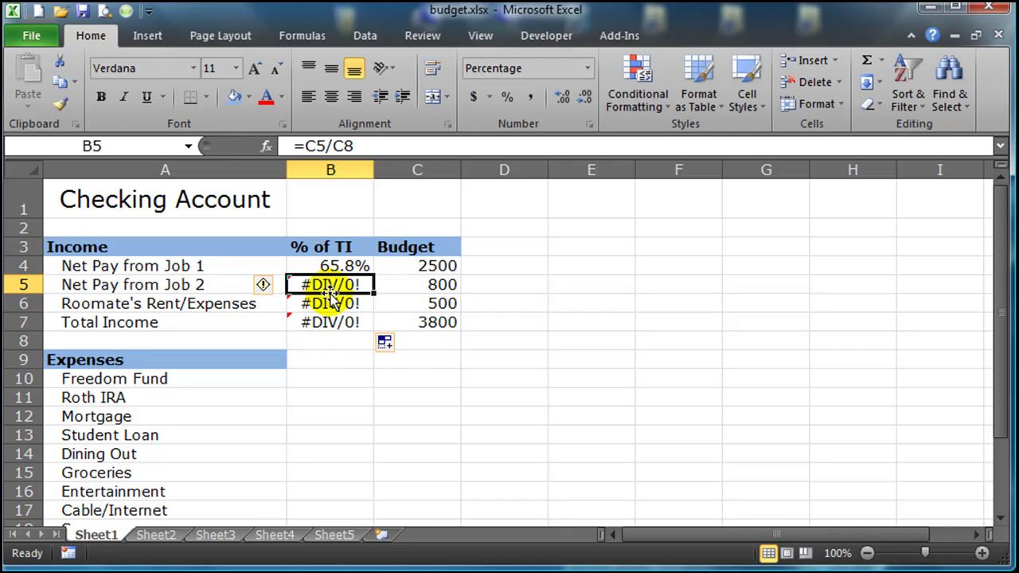
left_click_drag(330, 287, 329, 321)
key("Delete")
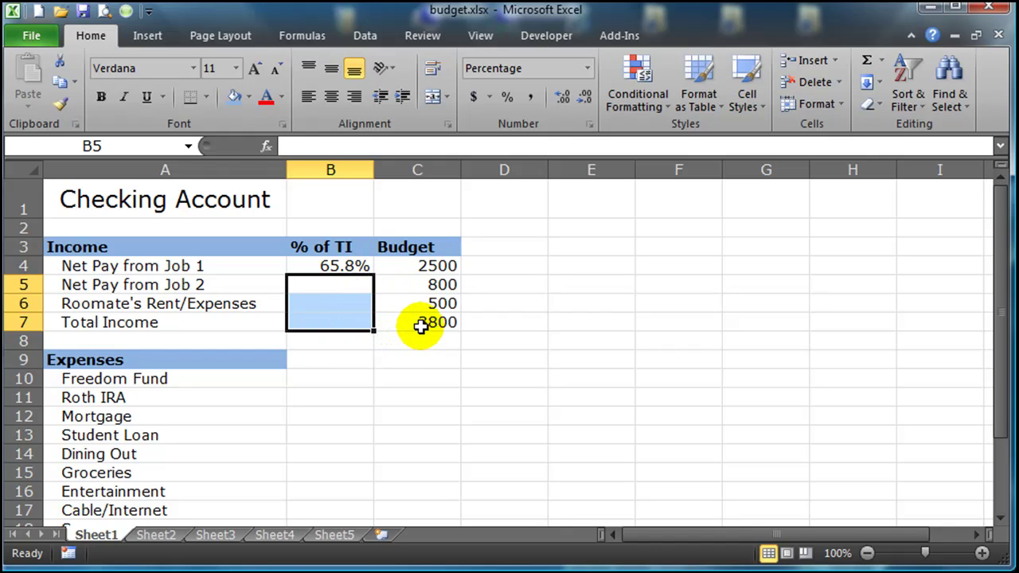
- Make B4's divisor the absolute reference $C$7, giving =C4/$C$7
double_click(336, 266)
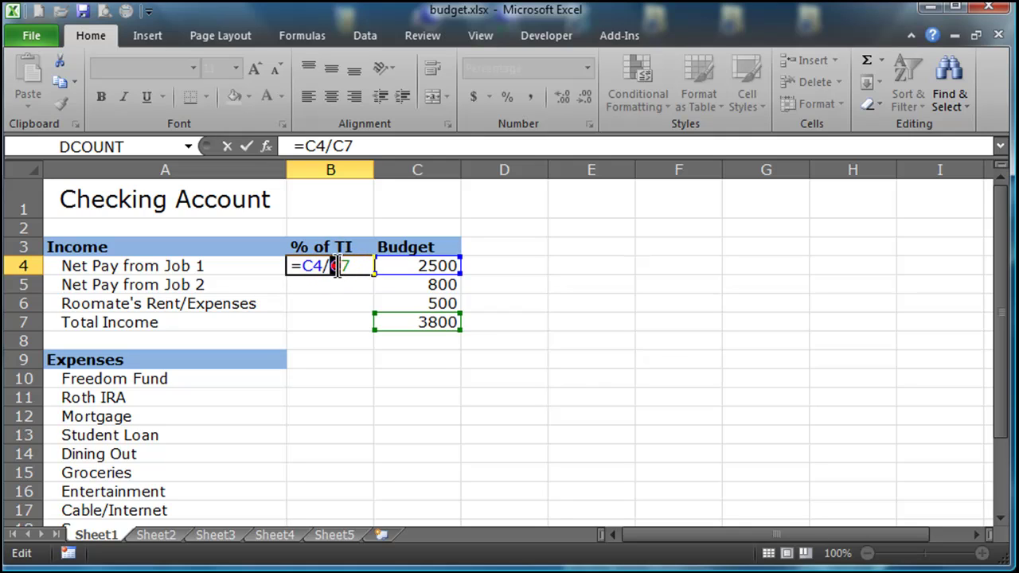
double_click(335, 266)
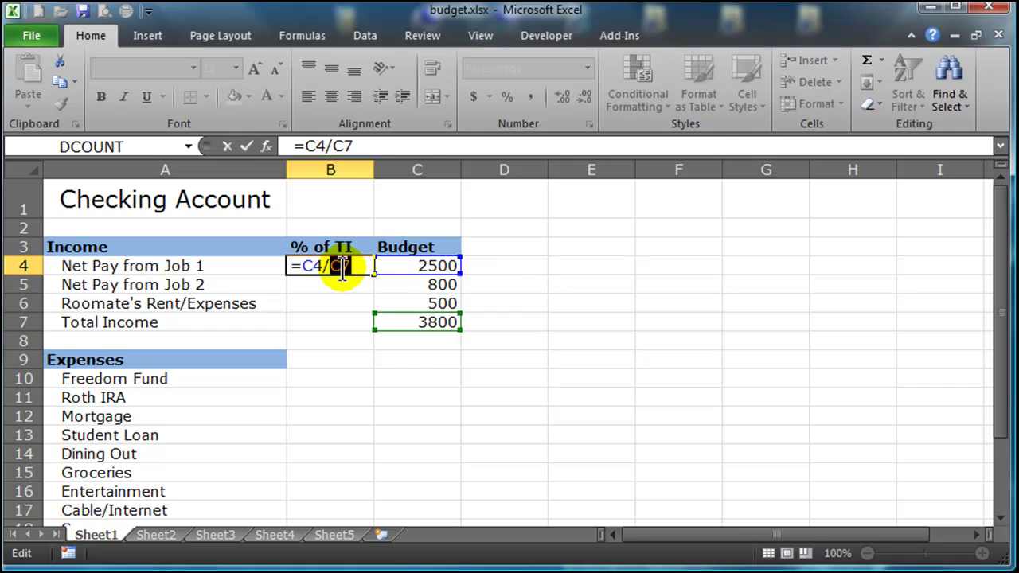
left_click(341, 267)
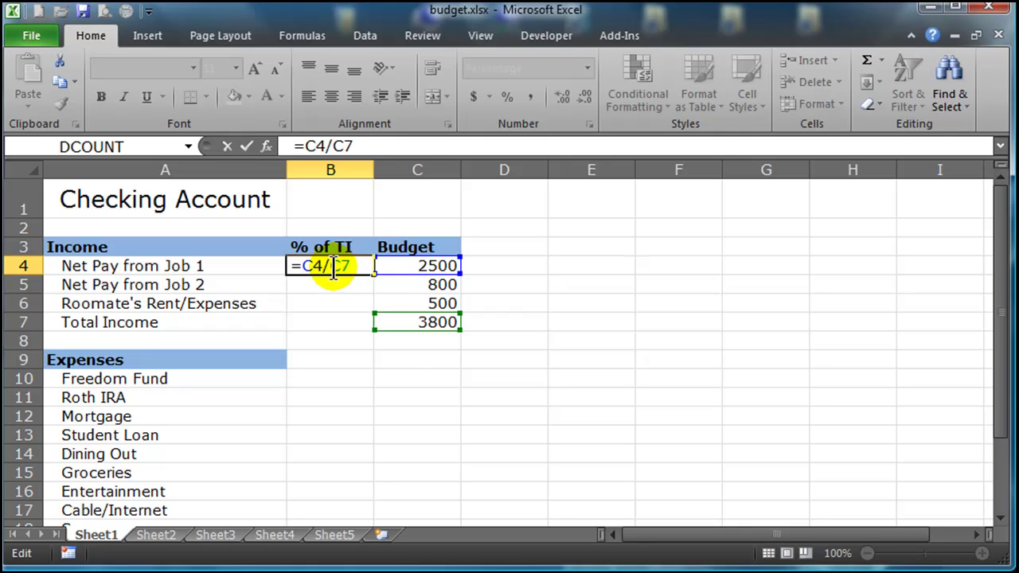
left_click(355, 271)
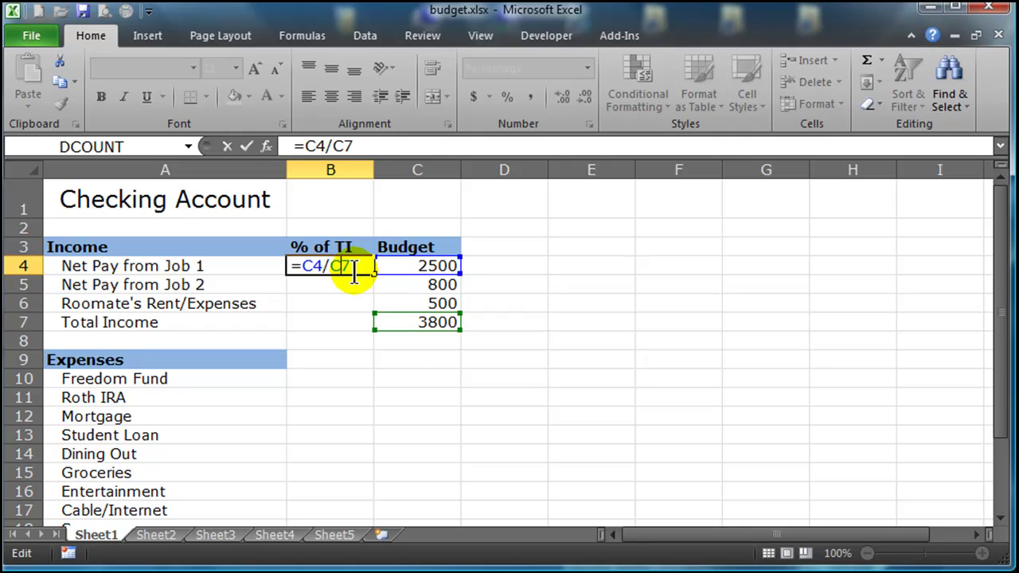
key("F4")
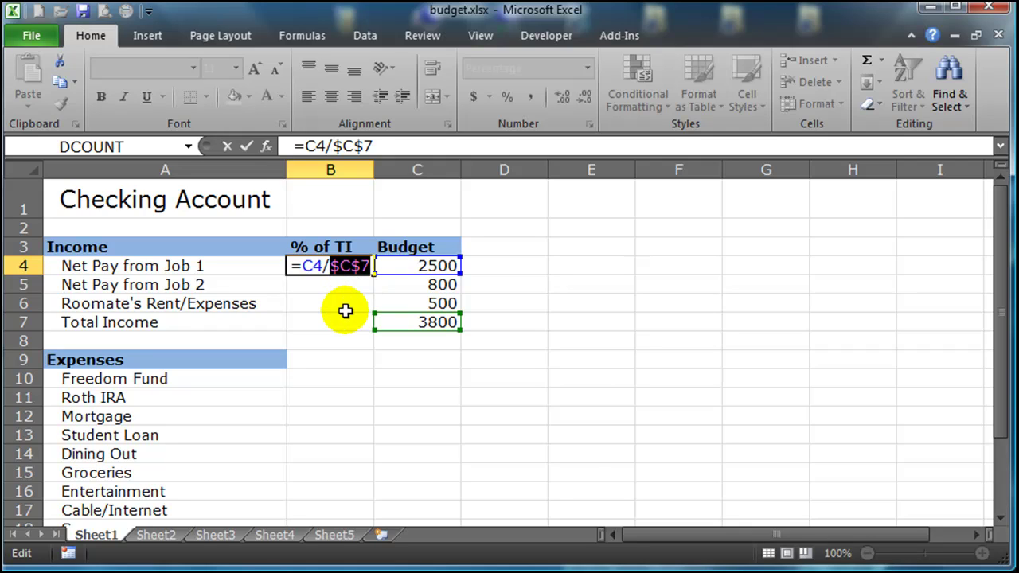
key("F4")
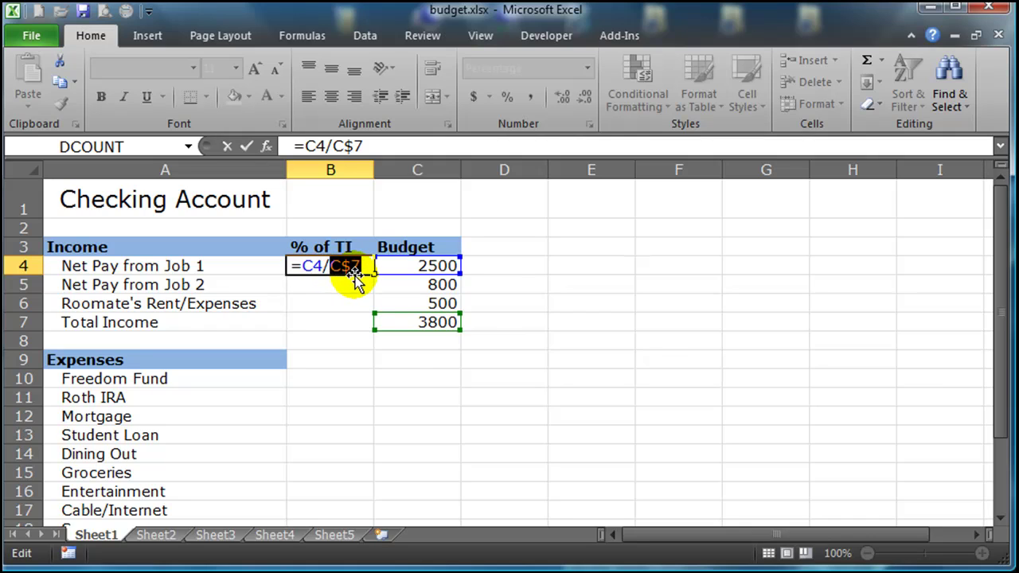
key("F4")
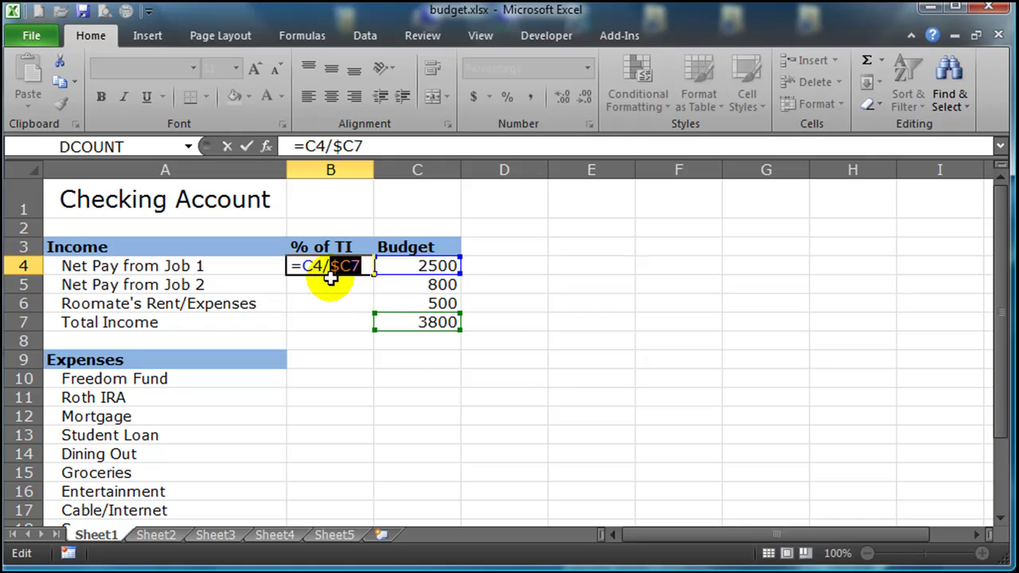
key("F4")
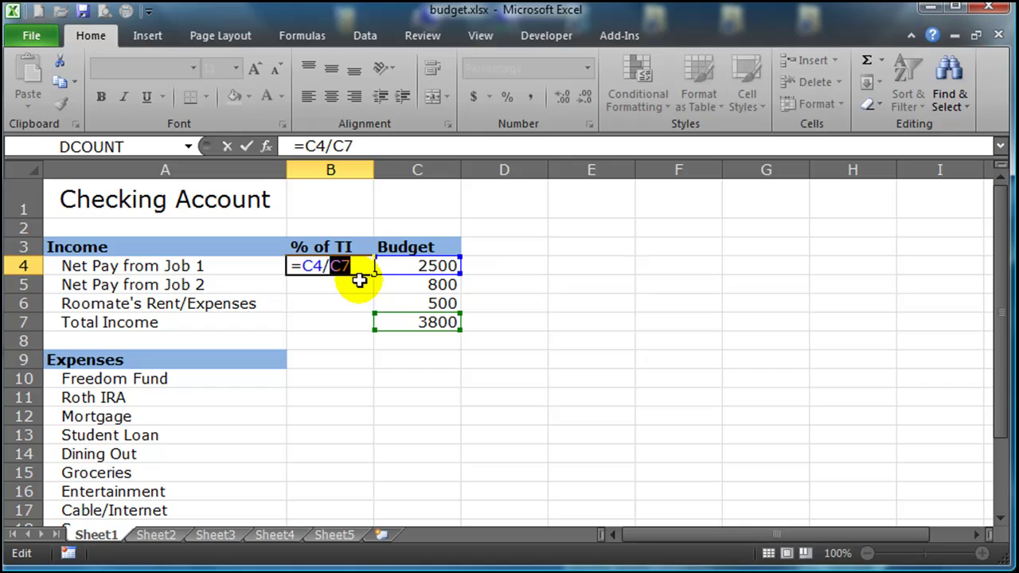
key("F4")
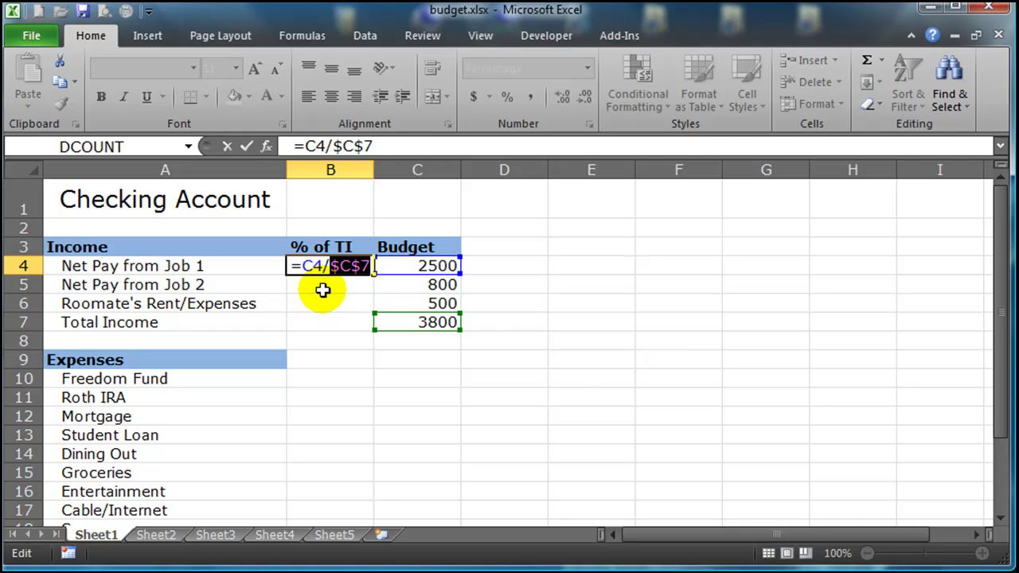
key("Return")
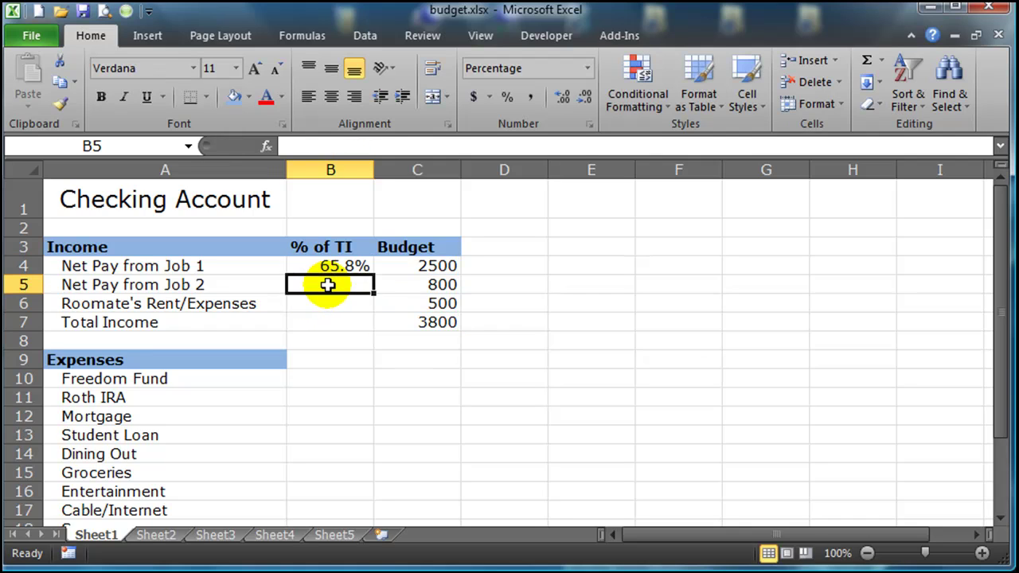
- Fill B4's formula down to B7, giving 21.1%, 13.2% and 100.0%
left_click(336, 266)
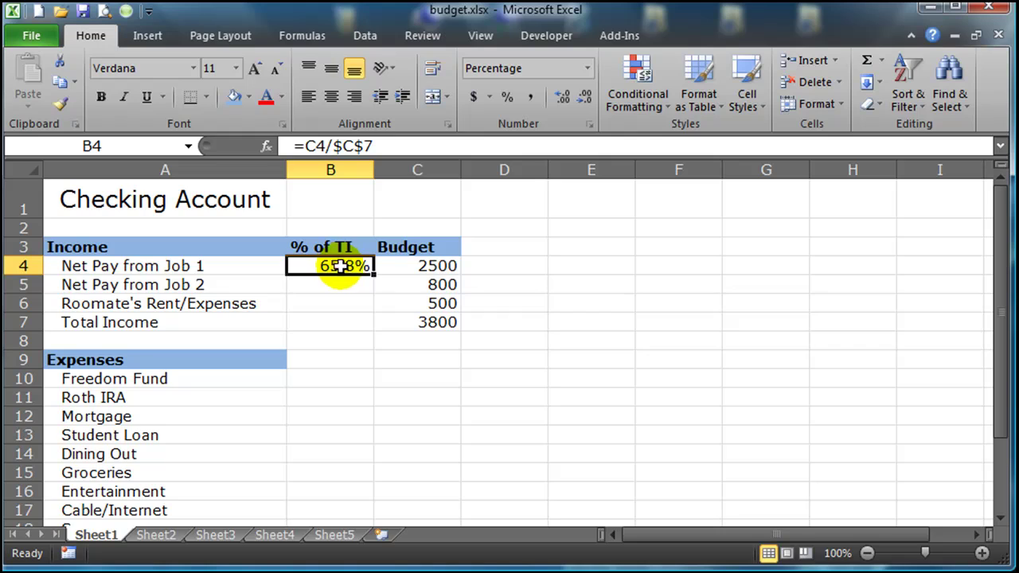
left_click_drag(374, 276, 370, 322)
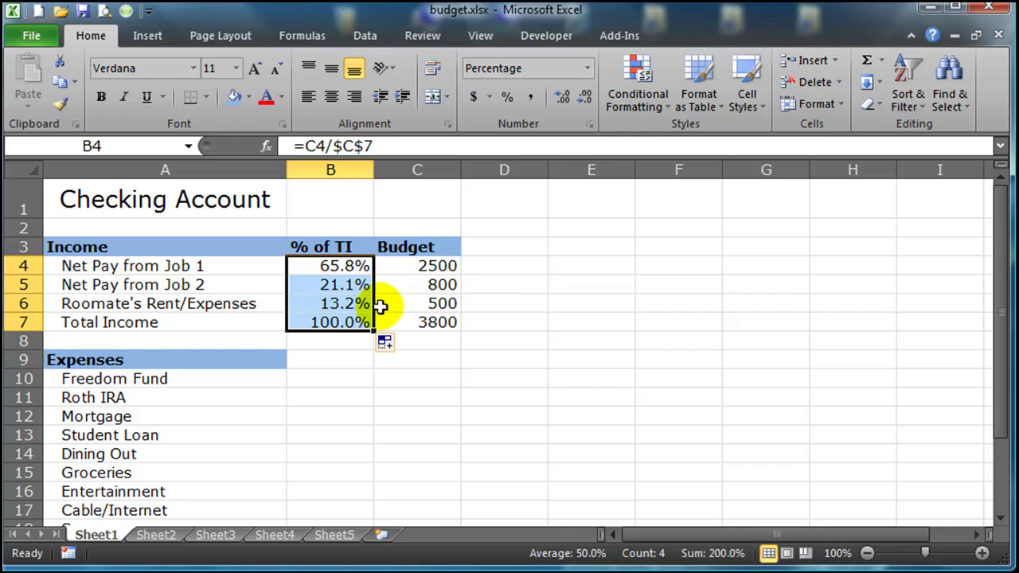
left_click(333, 356)
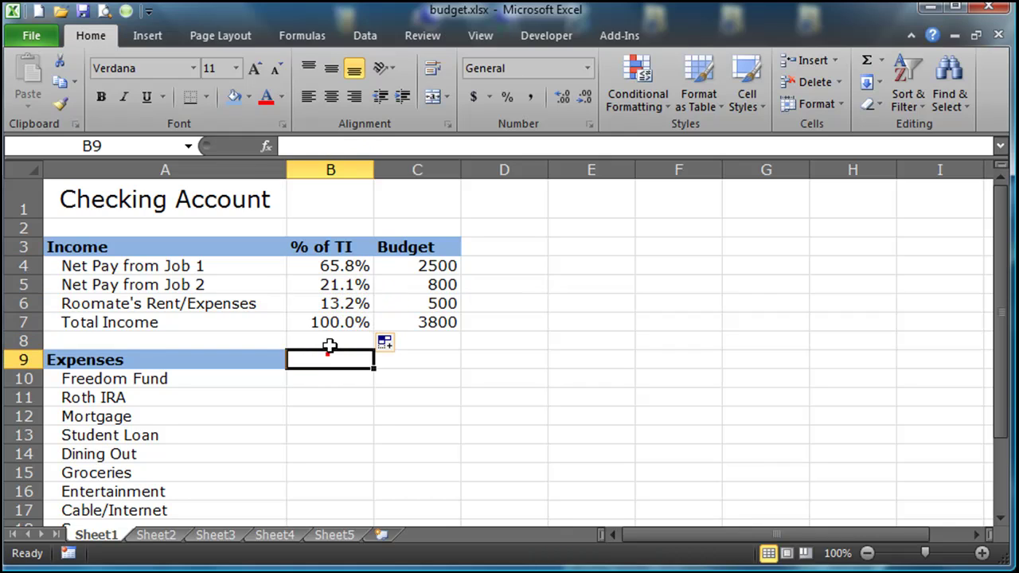
left_click(342, 321)
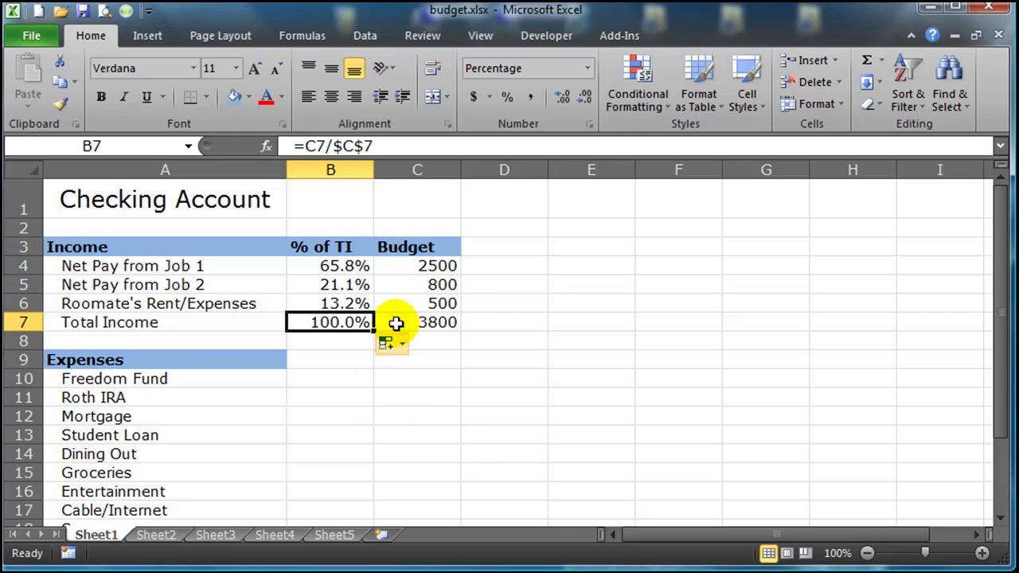
- Copy the '% of TI' and 'Budget' headings from B3:C3 to B9:C9, then reselect B3:C3
left_click_drag(296, 247, 406, 248)
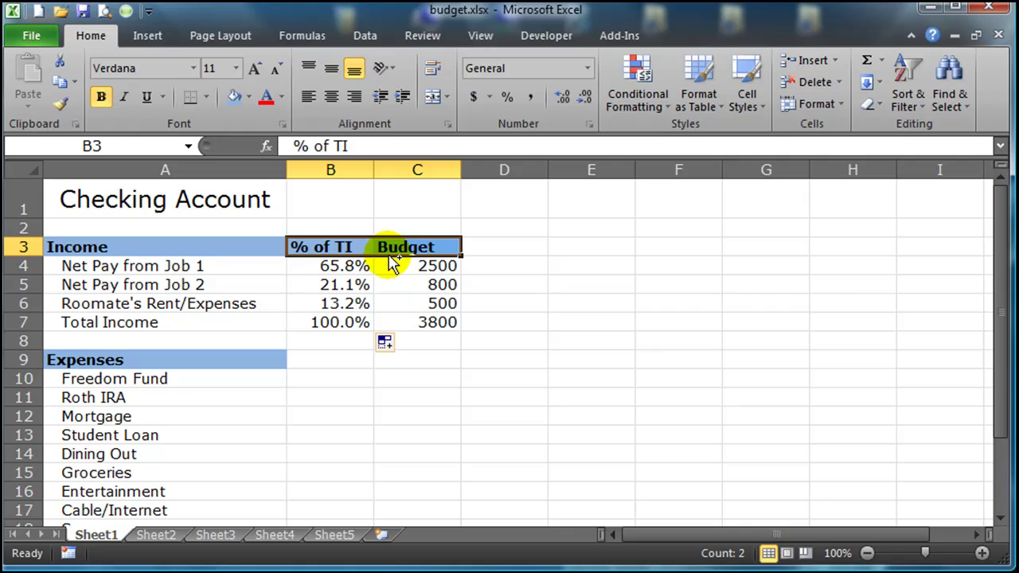
left_click_drag(390, 256, 384, 360)
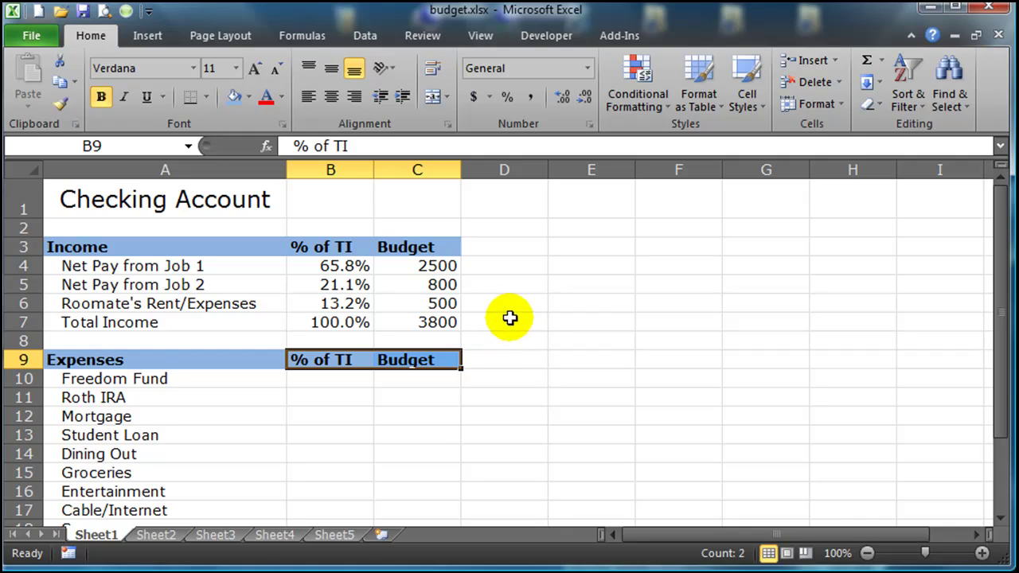
left_click_drag(325, 246, 416, 248)
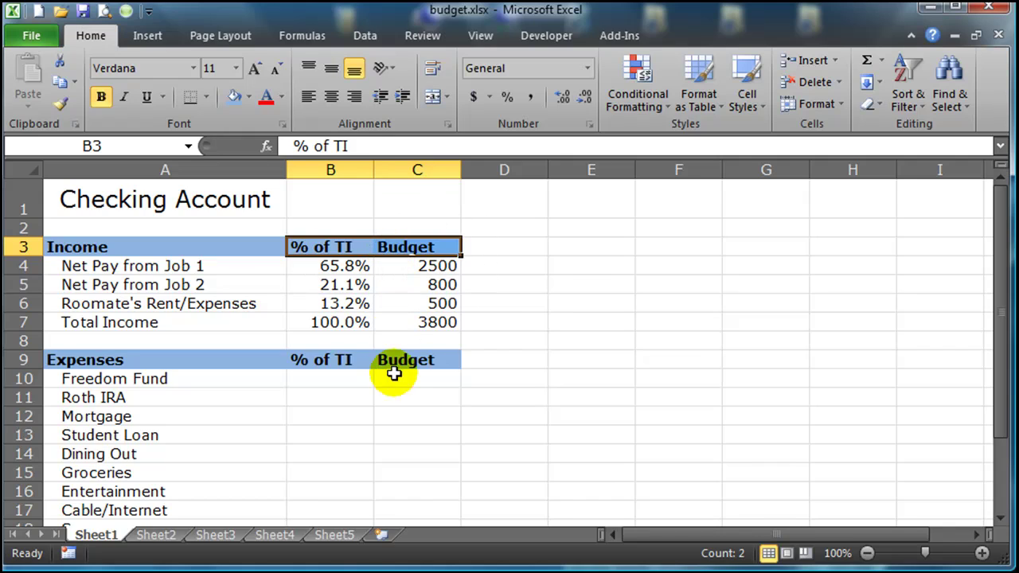
- Enter budgets from Freedom Fund to Groceries in C10:C15: 500, 200, 1000, 200, 200, 200
left_click(400, 414)
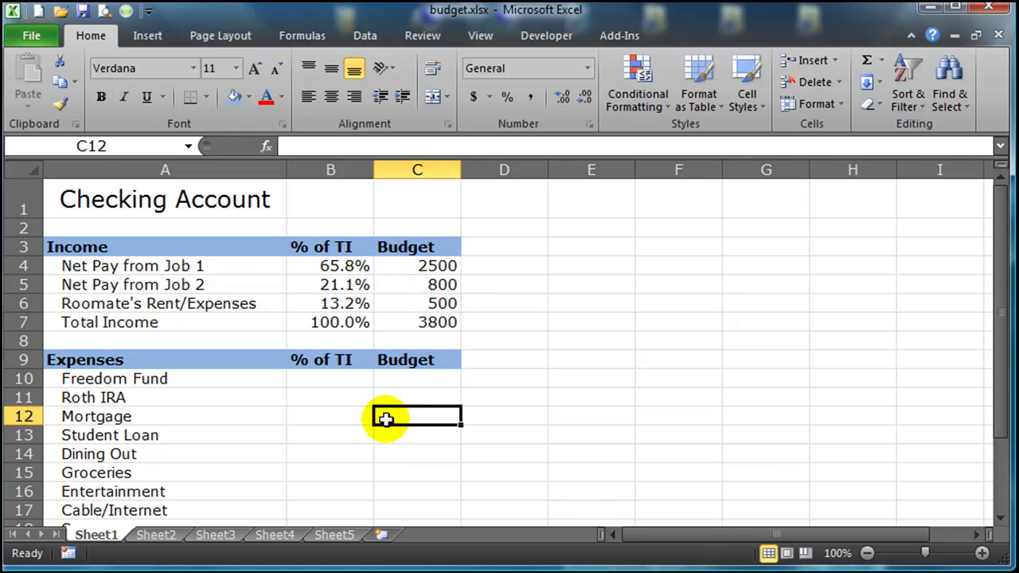
scroll(393, 414, "down", 3)
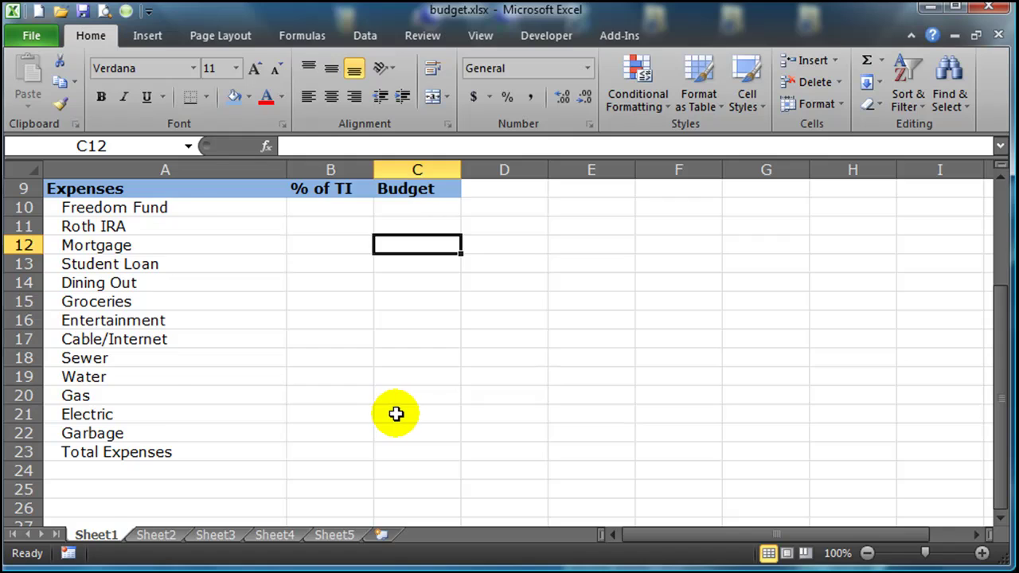
scroll(396, 414, "up", 1)
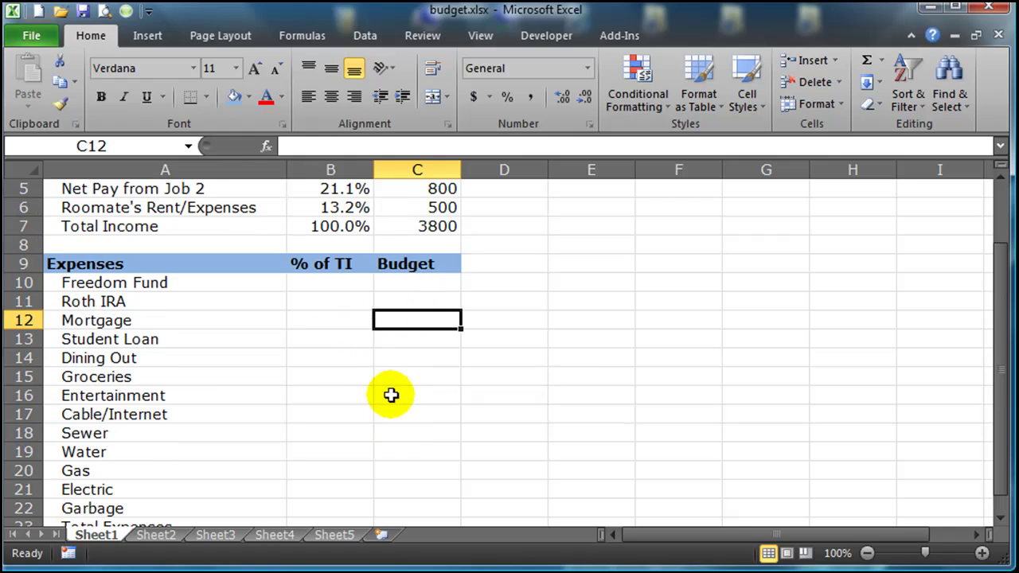
left_click(391, 395)
left_click(416, 283)
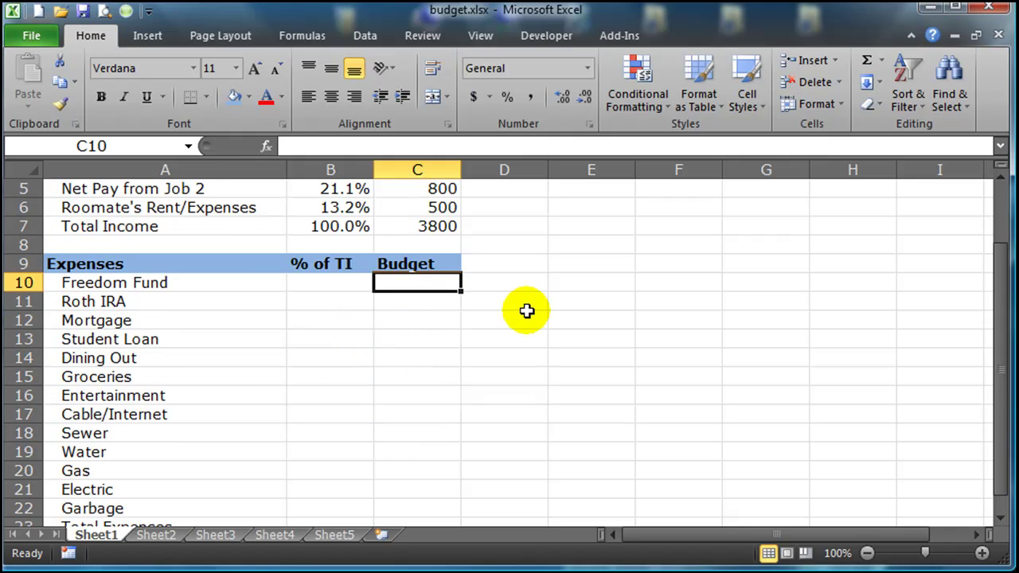
type("500")
key("Return")
type("200")
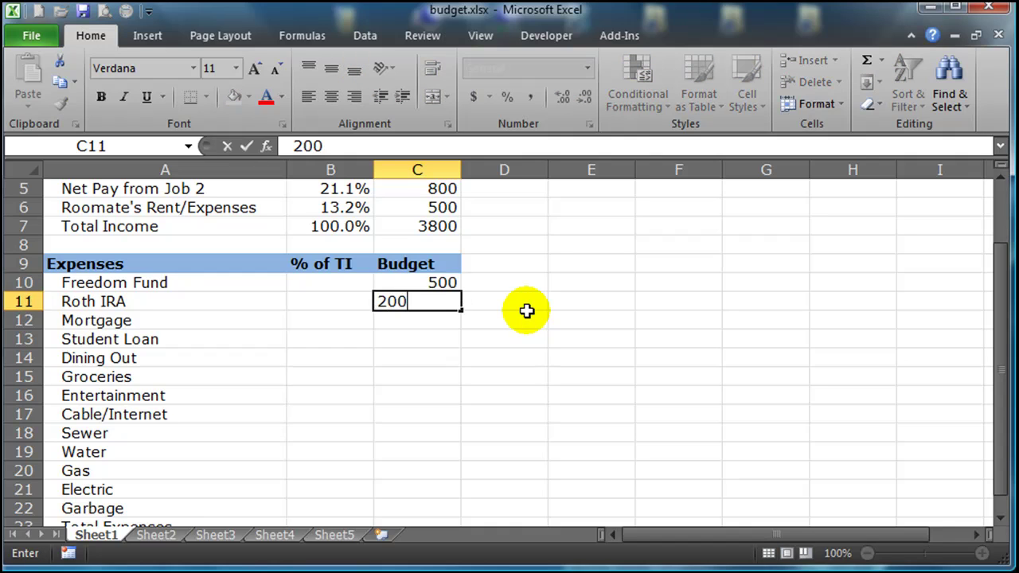
key("Return")
type("1000")
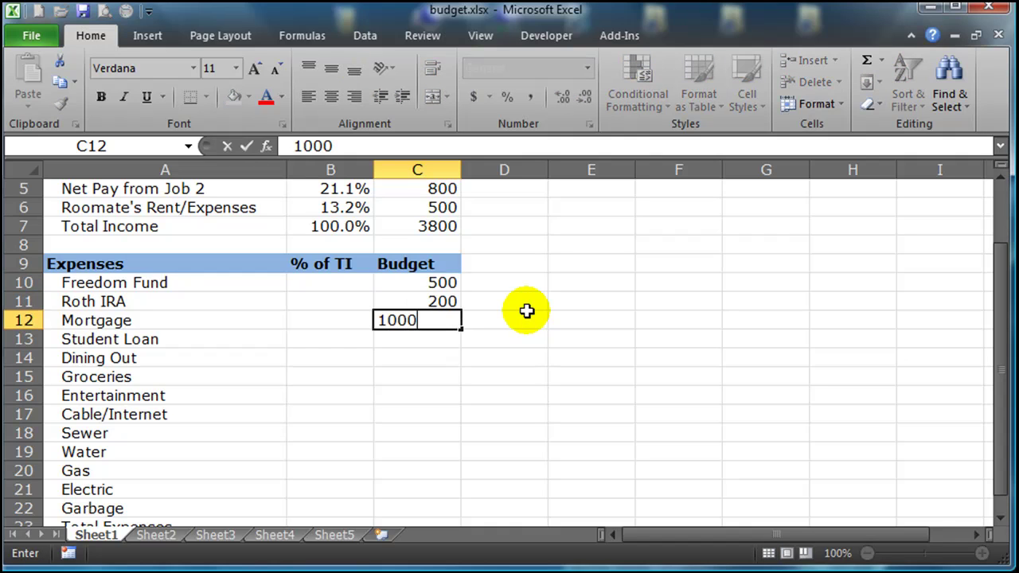
key("Return")
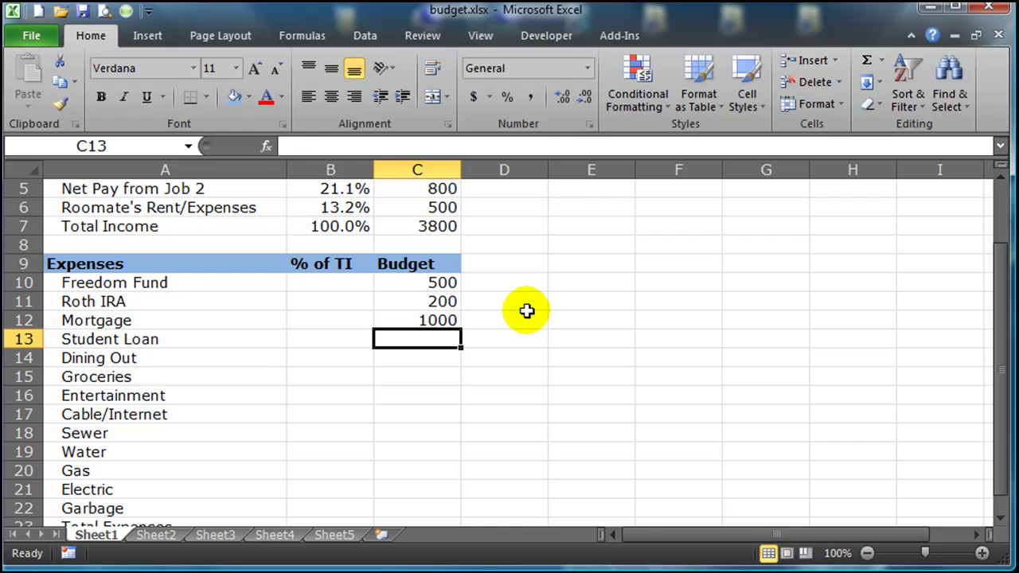
type("200")
key("Return")
type("200")
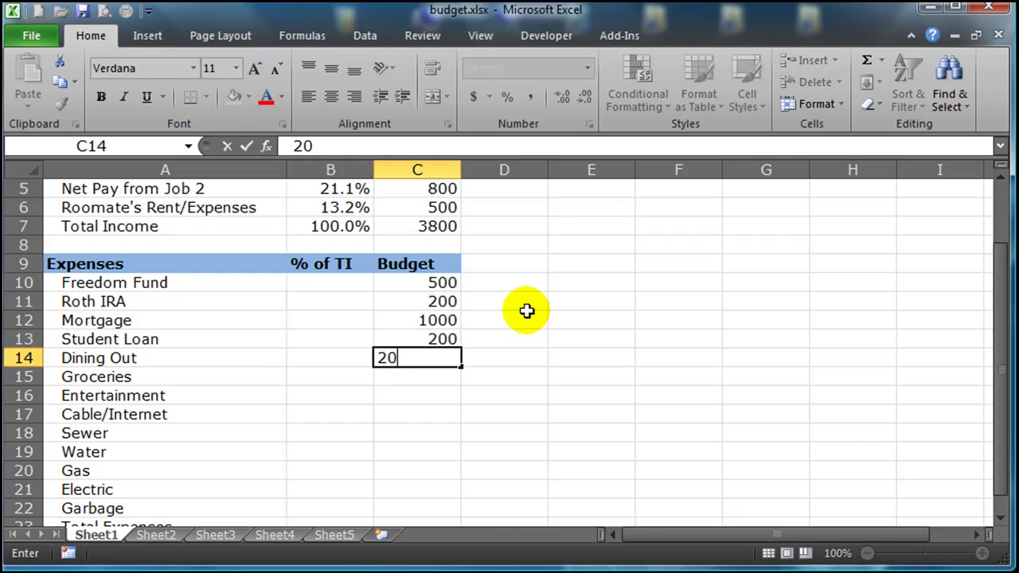
key("Return")
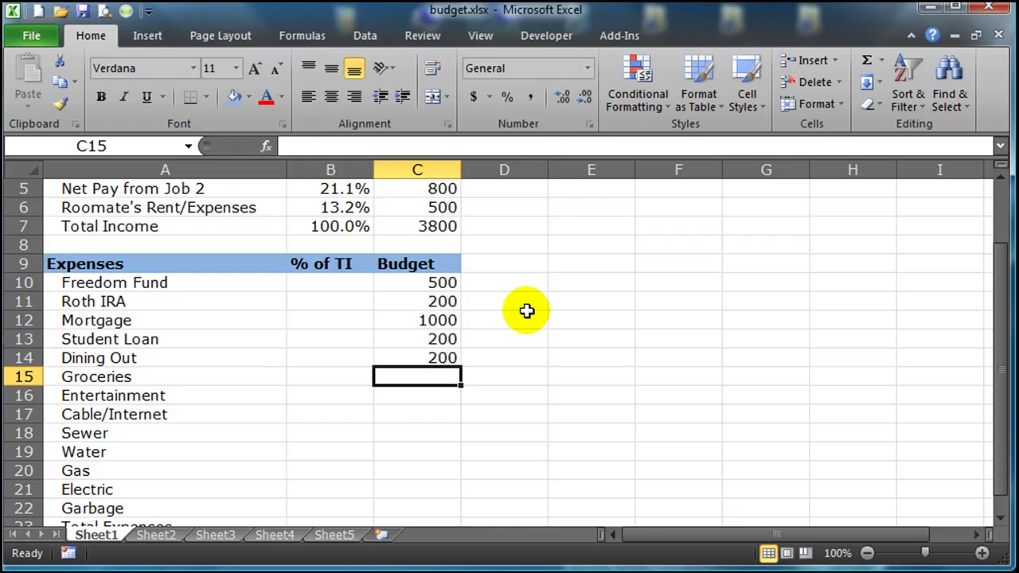
type("200")
key("Return")
- Enter budgets from Entertainment to Garbage in C16:C22: 150, 50, 35, 35, 25, 25, 15
type("150")
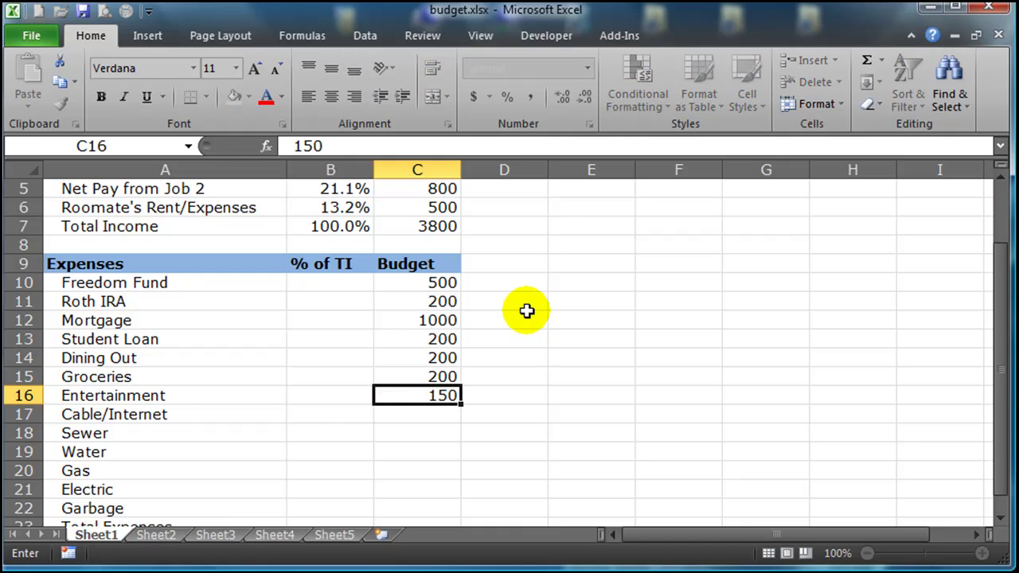
key("Return")
type("50")
key("Return")
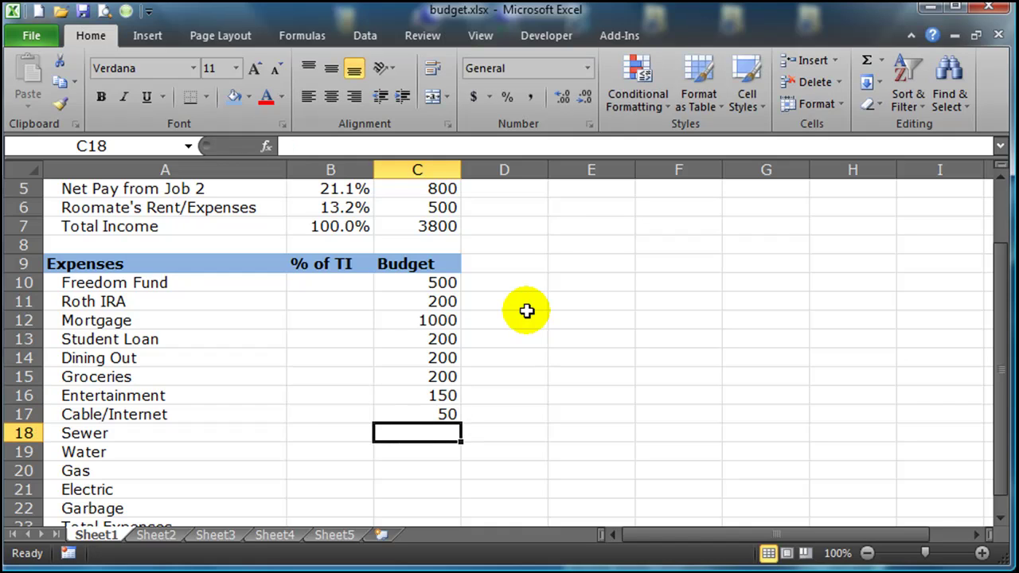
type("35")
key("Return")
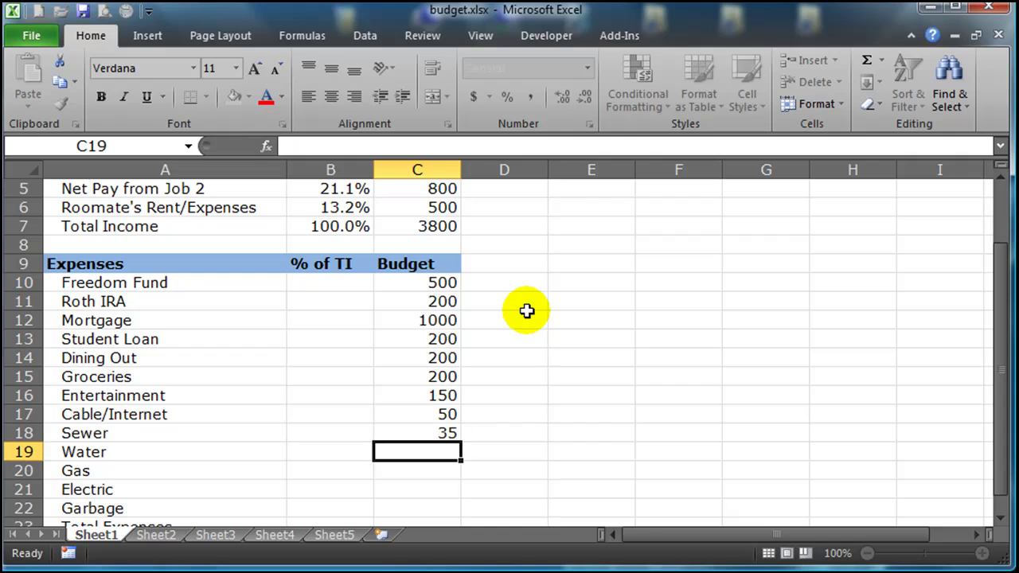
type("35")
key("Return")
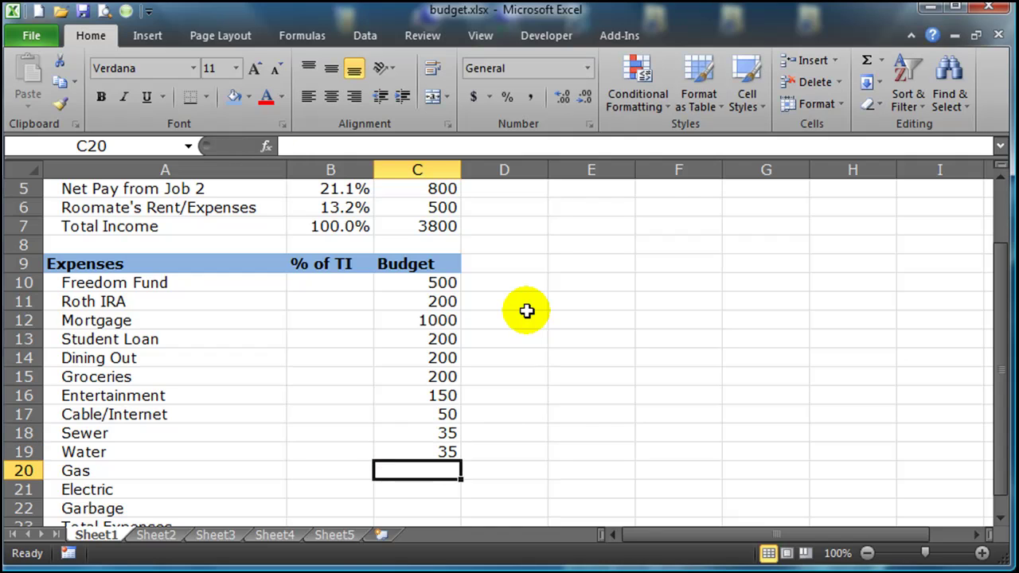
type("25")
key("Return")
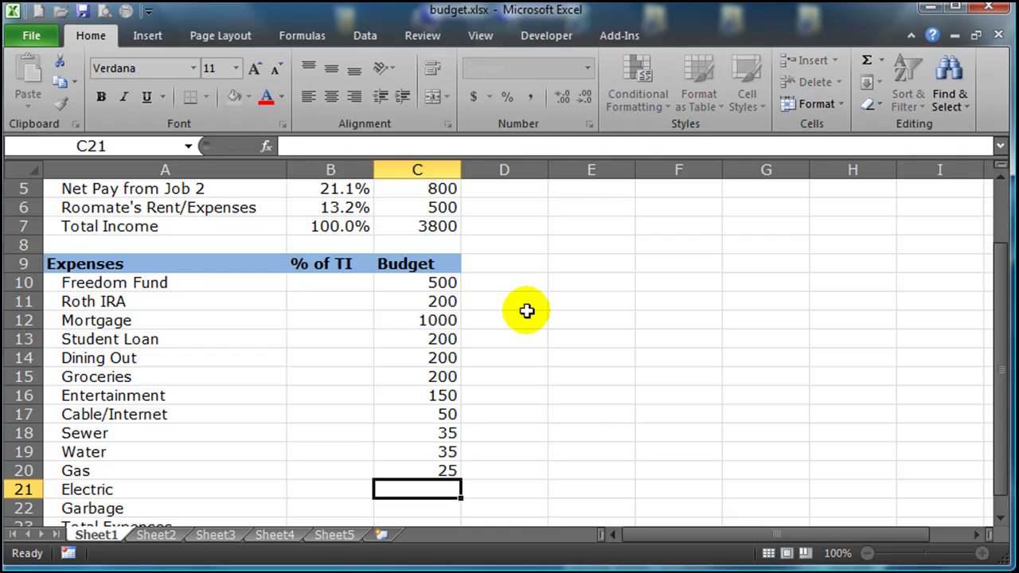
type("25")
key("Return")
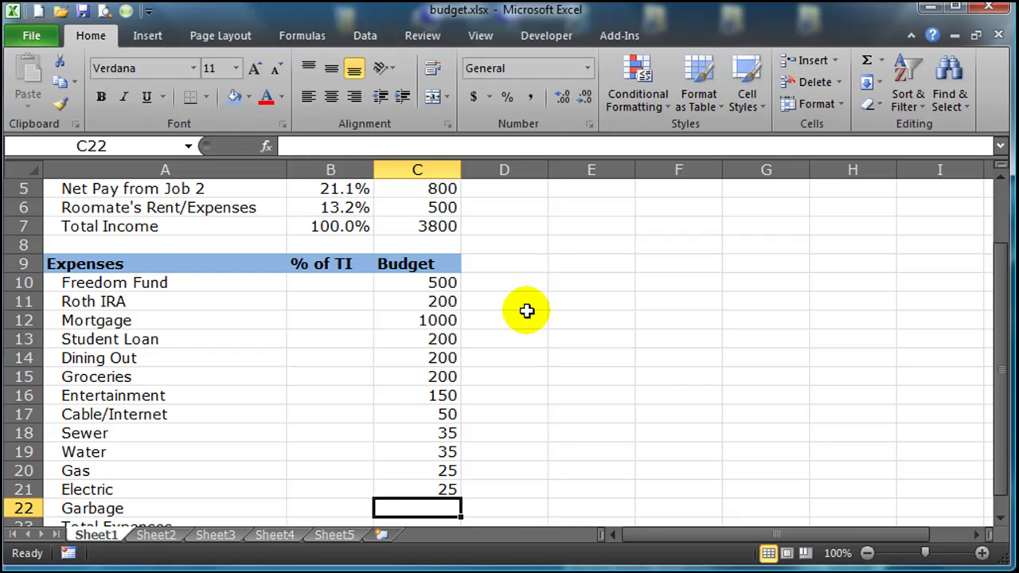
type("1")
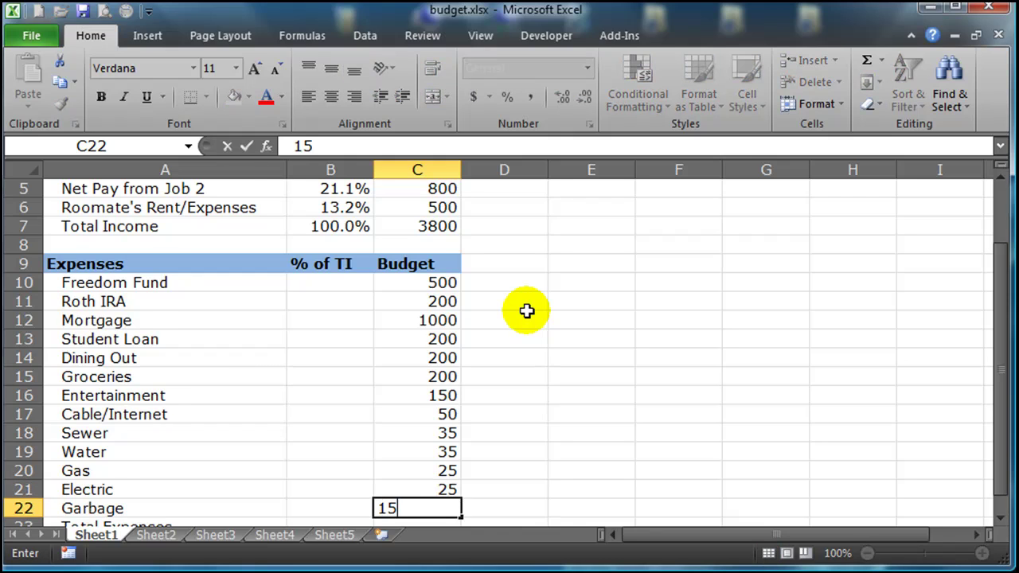
type("5")
key("Return")
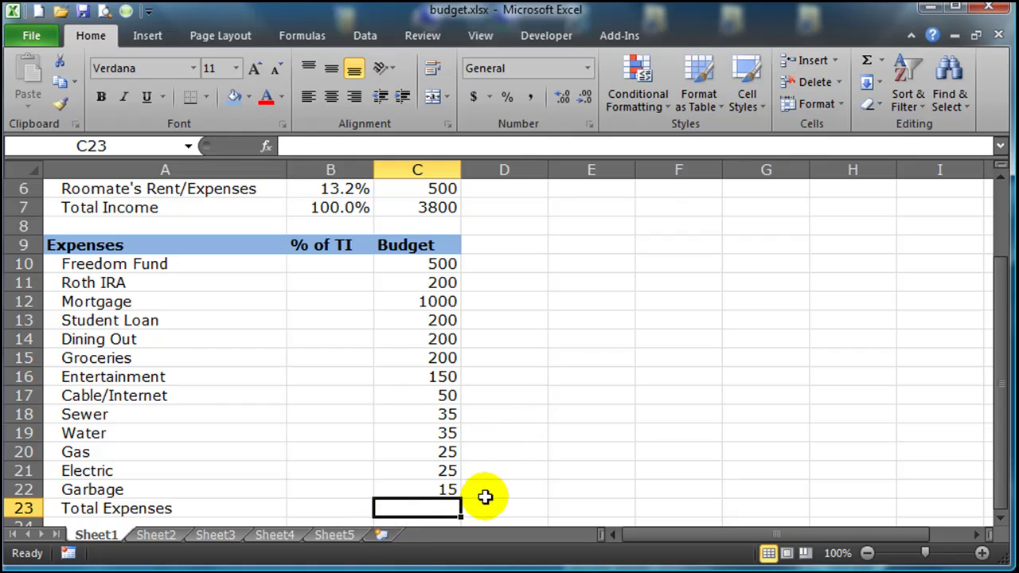
- AutoSum the expense budgets into C23 as =SUM(C10:C22), giving 2635
scroll(501, 473, "down", 1)
scroll(501, 444, "up", 1)
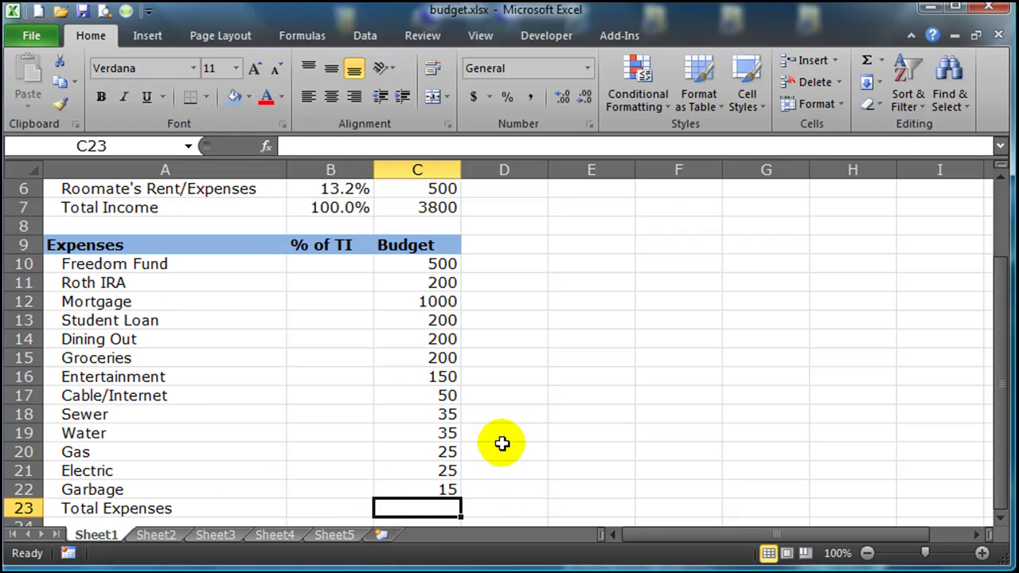
left_click(1000, 519)
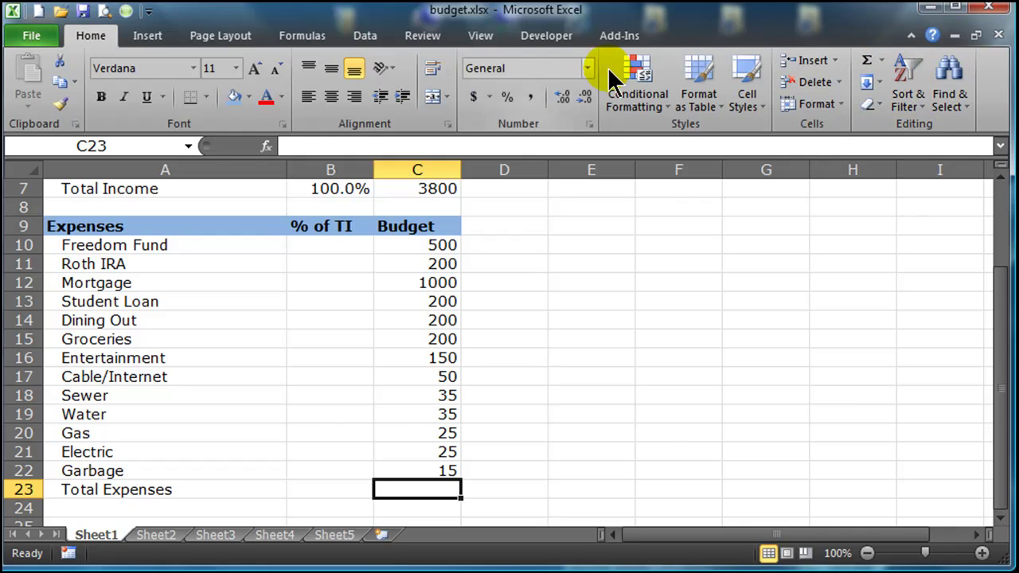
left_click(867, 62)
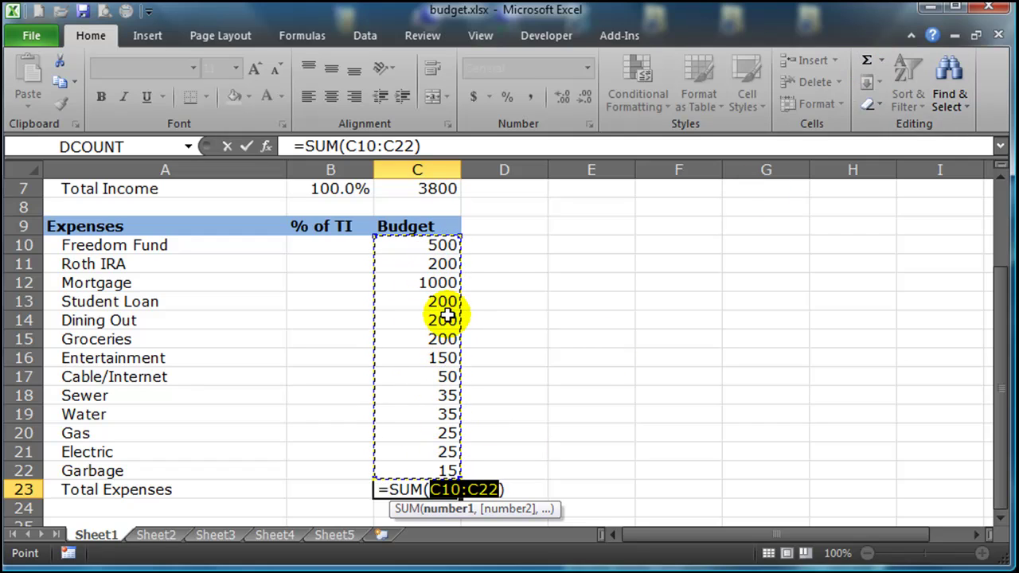
key("Return")
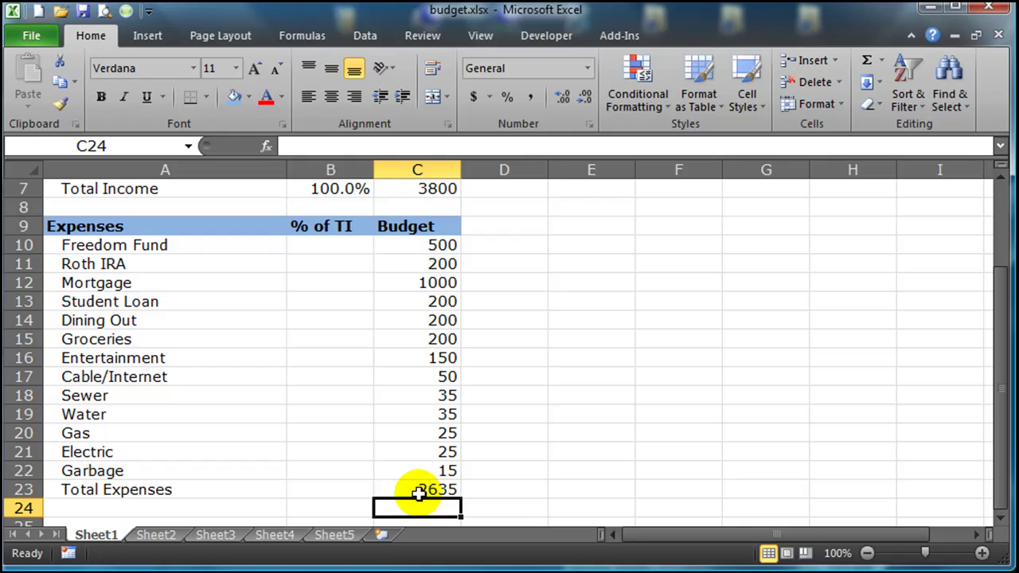
- Enter =C10/$C$7 in B10 as Freedom Fund's % of TI, with an absolute Total Income reference
left_click(326, 246)
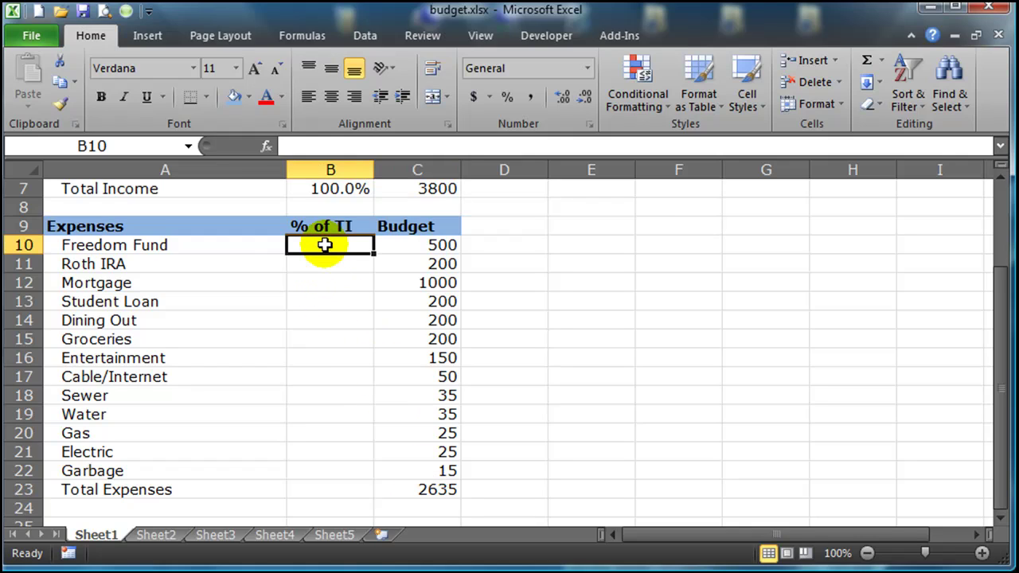
type("=")
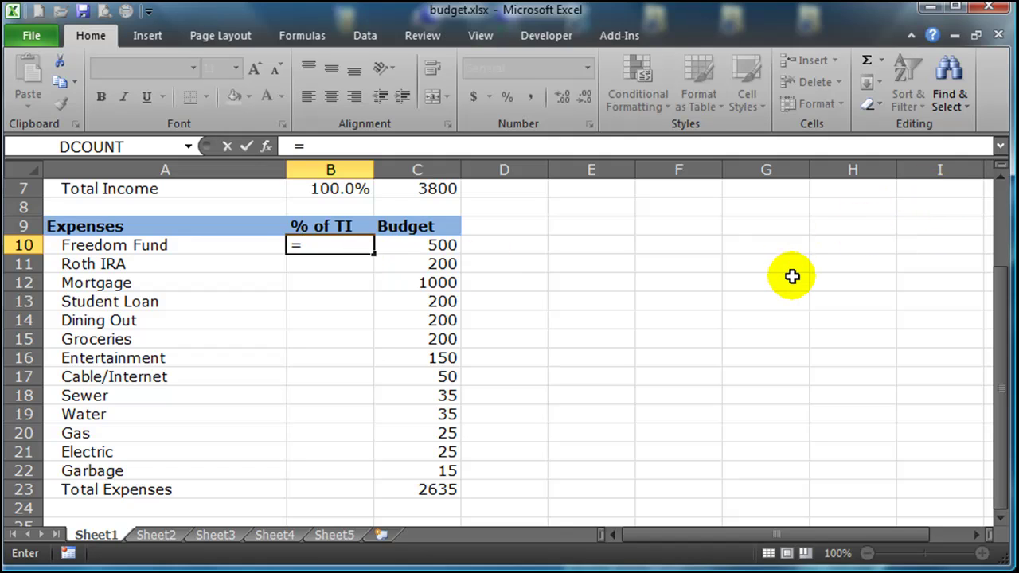
left_click(432, 247)
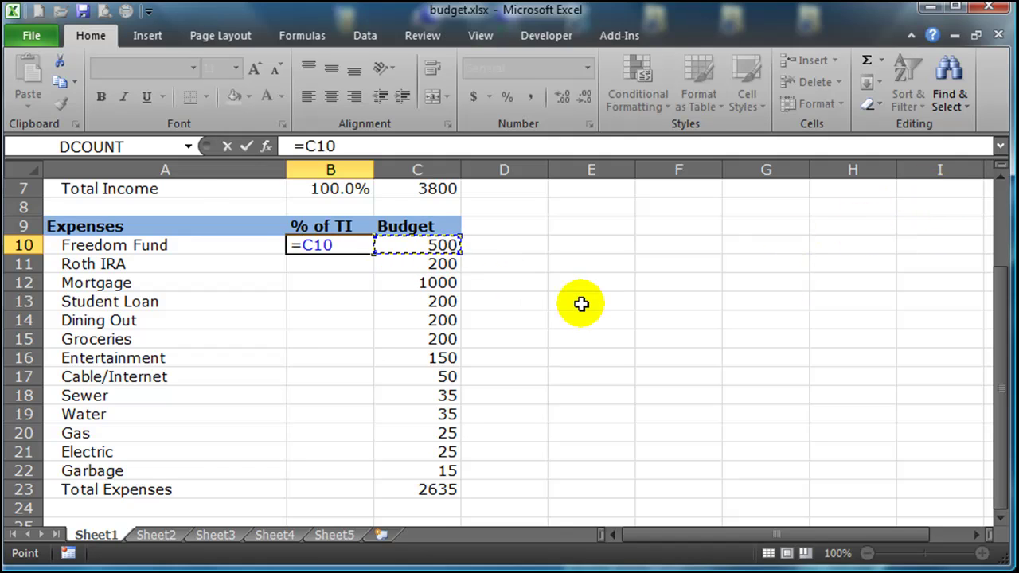
scroll(582, 303, "up", 1)
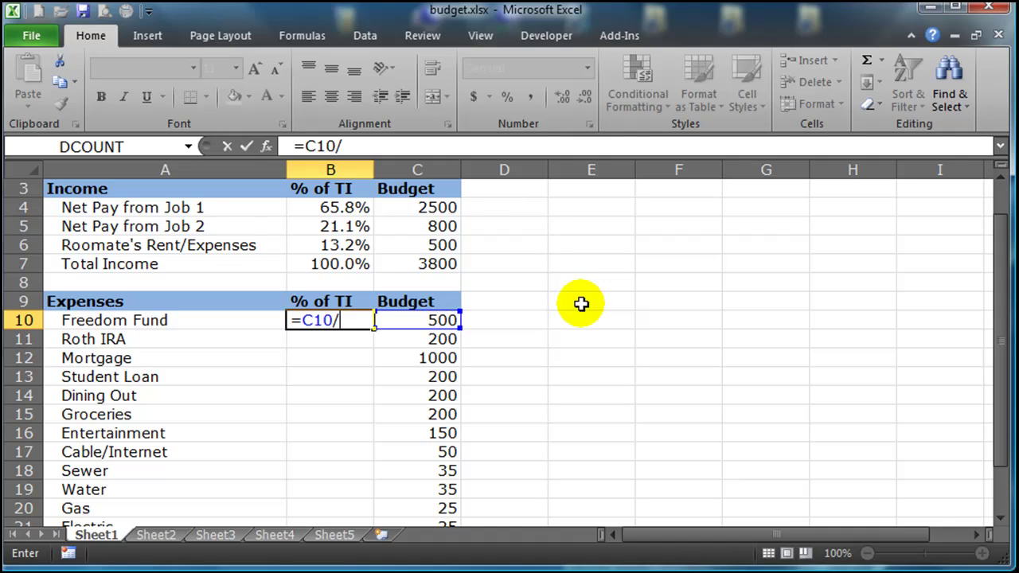
left_click(431, 265)
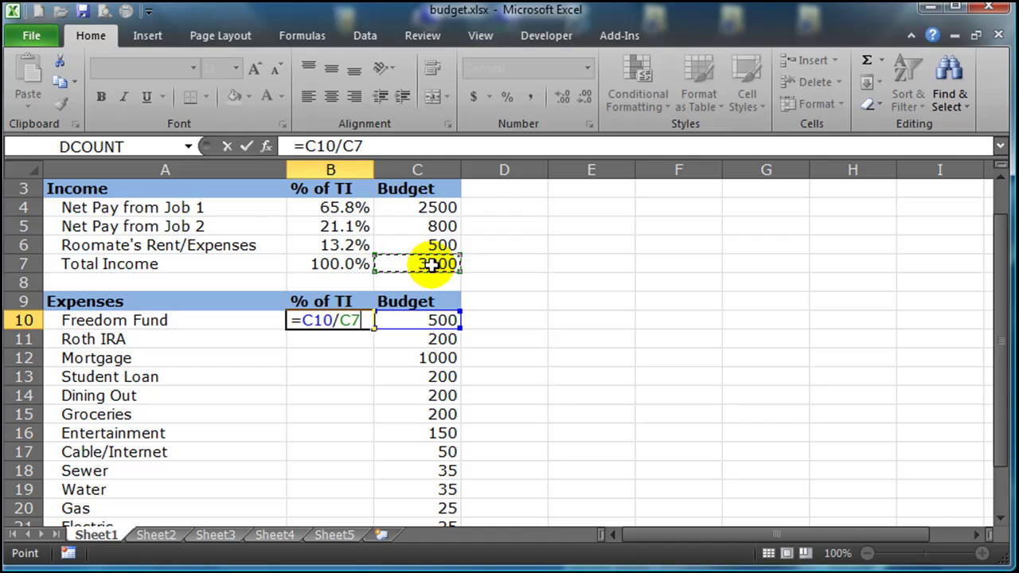
key("F4")
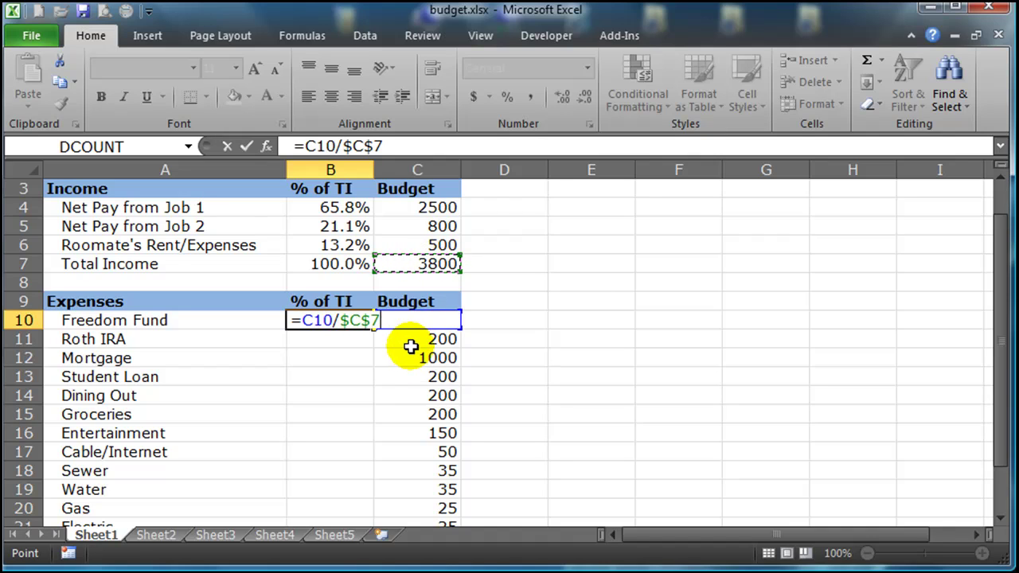
key("Return")
- Apply Percent Style to B10 so Freedom Fund shows 13%
left_click(333, 322)
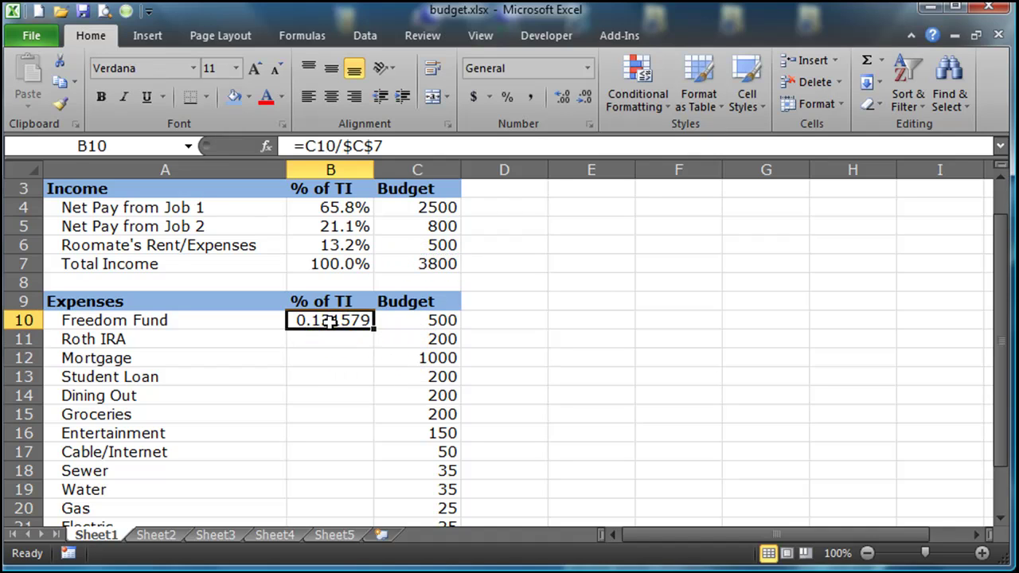
left_click(507, 98)
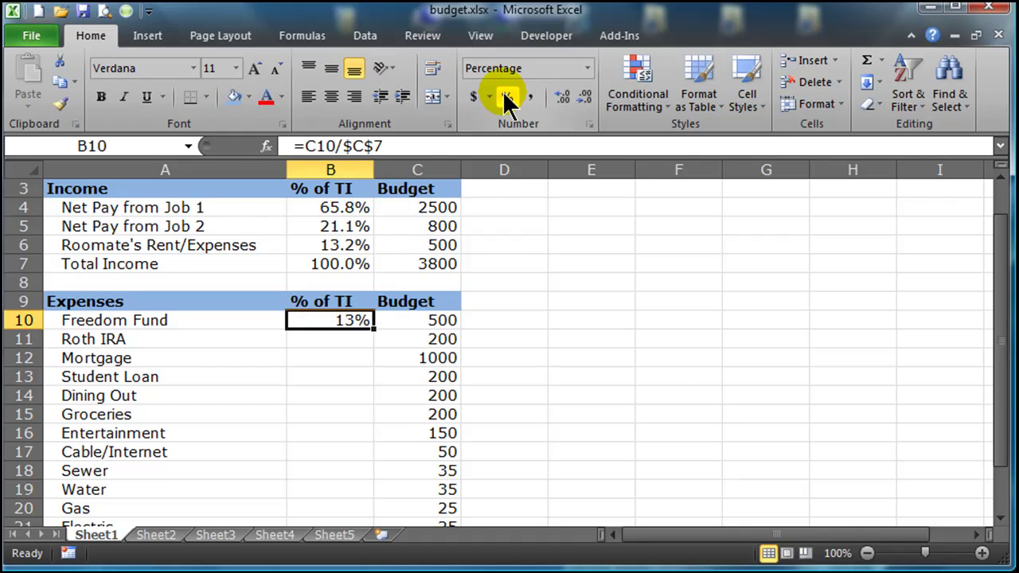
left_click(337, 357)
left_click(337, 322)
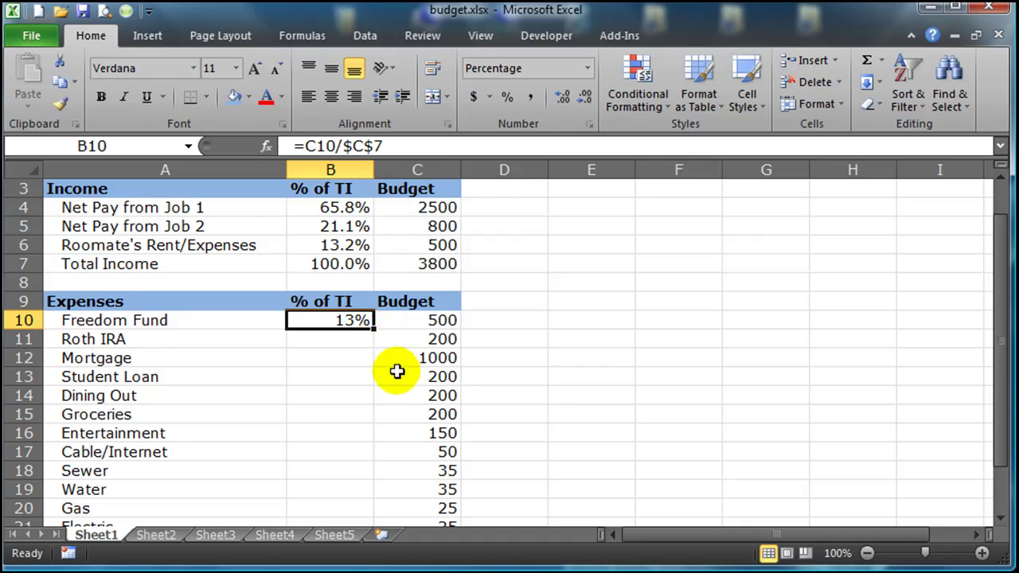
scroll(397, 372, "down", 1)
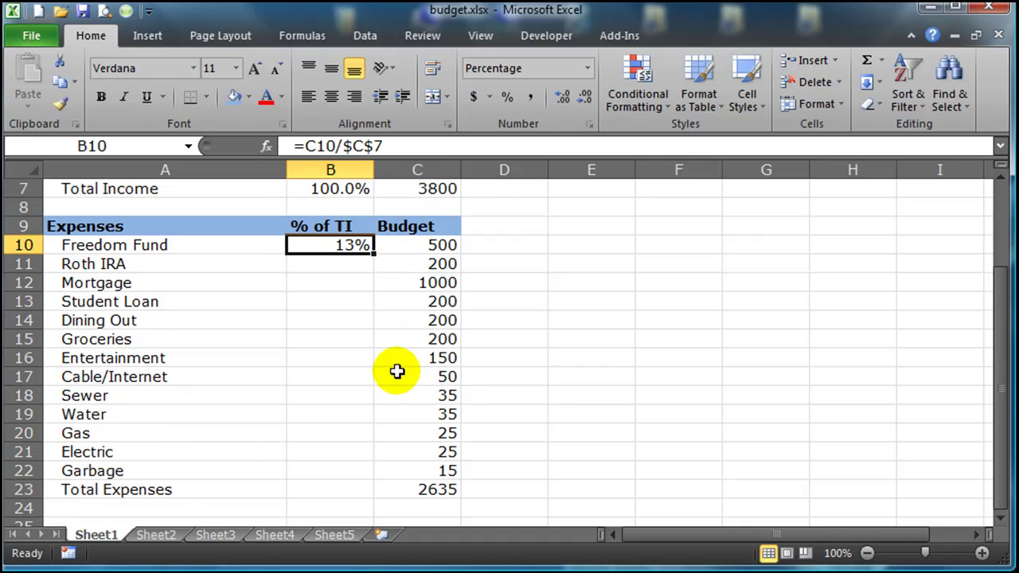
- Fill B10's formula down to B22 and check the Entertainment, Mortgage and Roth IRA percentages
double_click(374, 254)
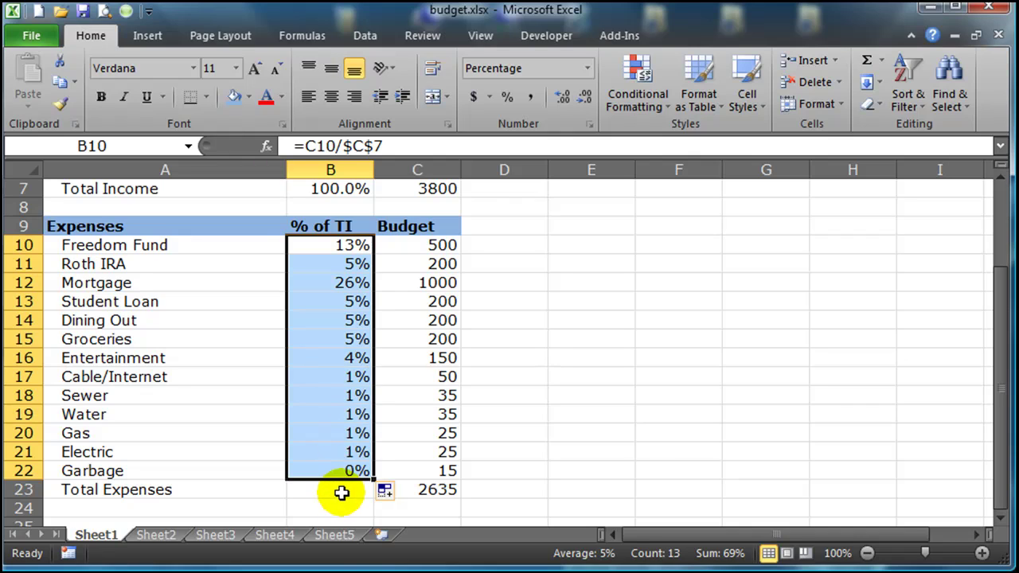
left_click(322, 355)
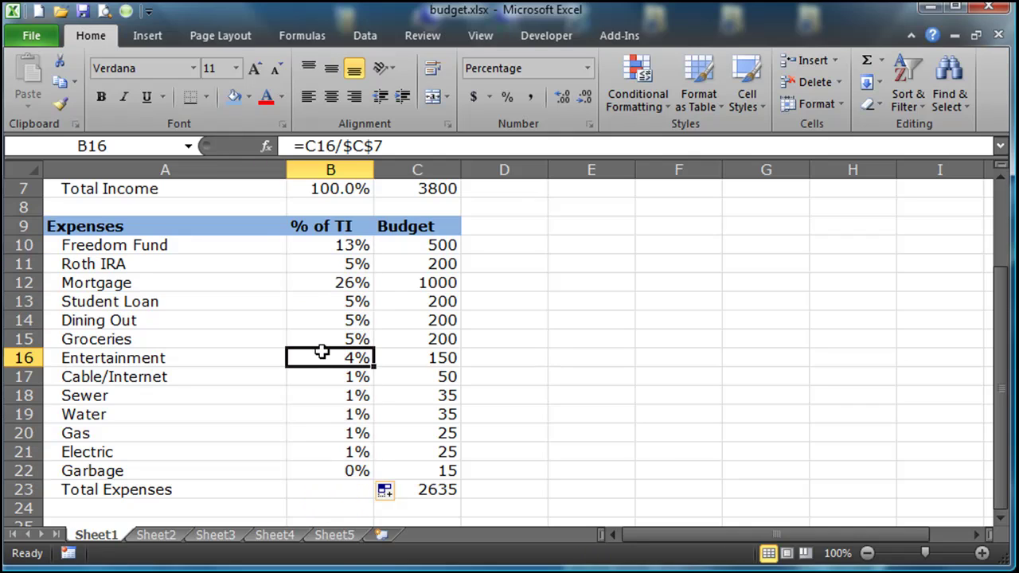
left_click(318, 284)
left_click(319, 284)
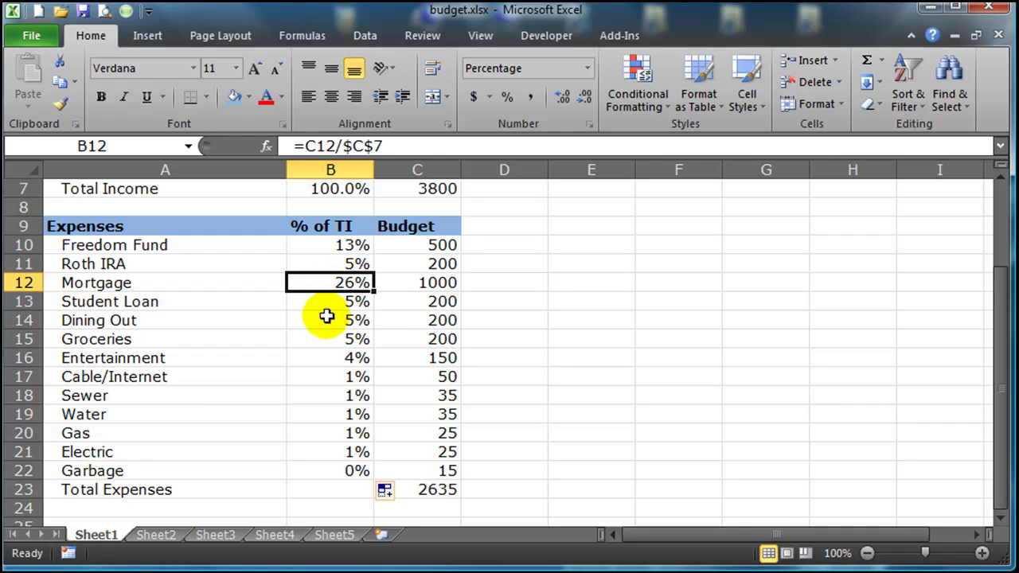
left_click(318, 263)
left_click(317, 264)
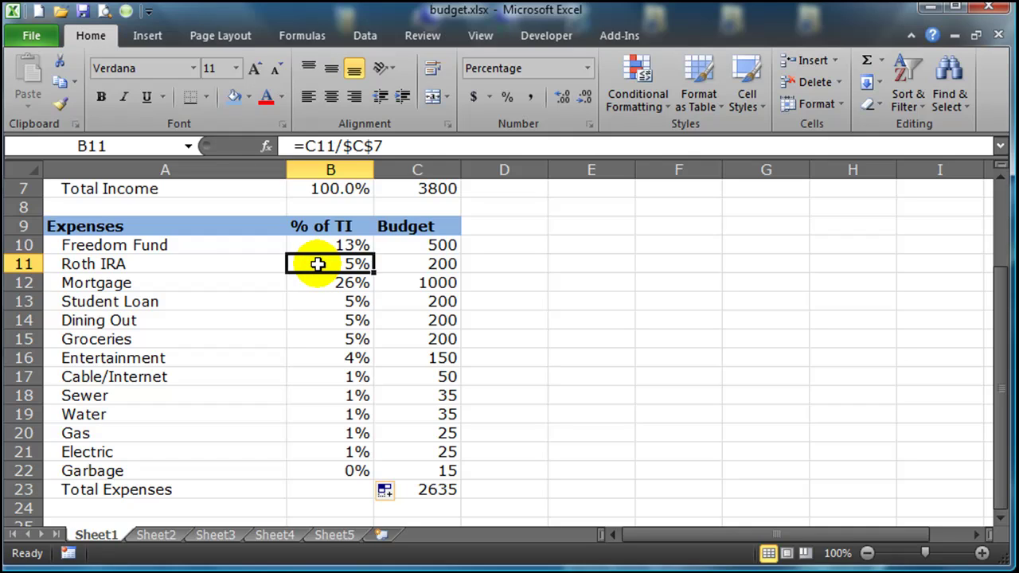
- Change the Roth IRA budget in C11 to 400, after briefly entering 500
left_click(433, 267)
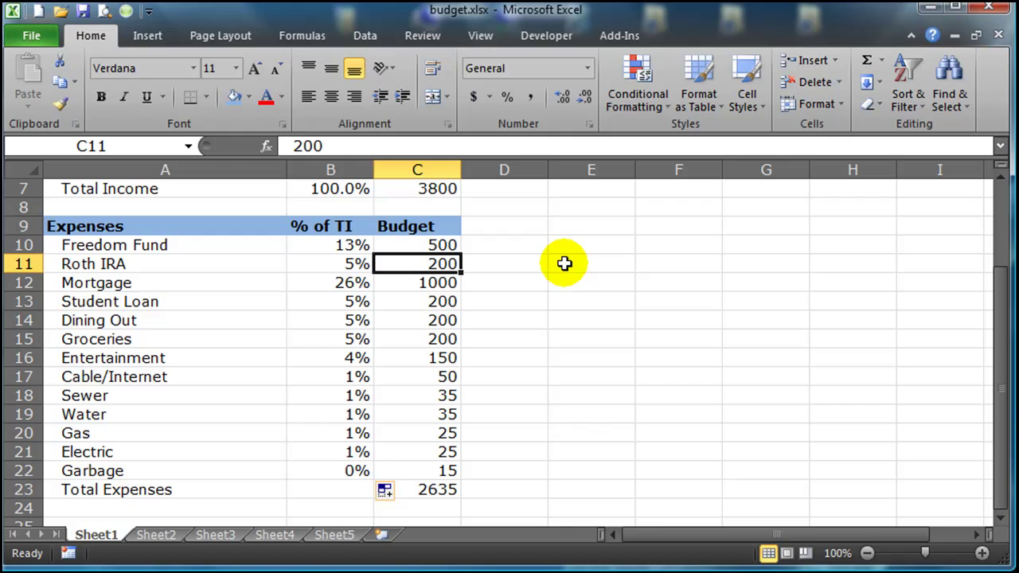
type("500")
key("Return")
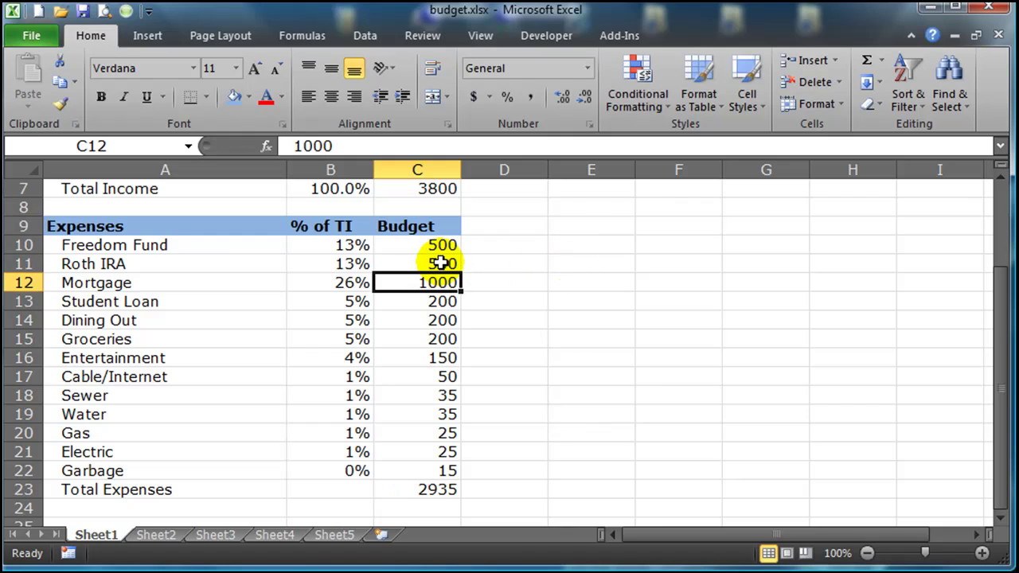
left_click(441, 263)
type("400")
key("Return")
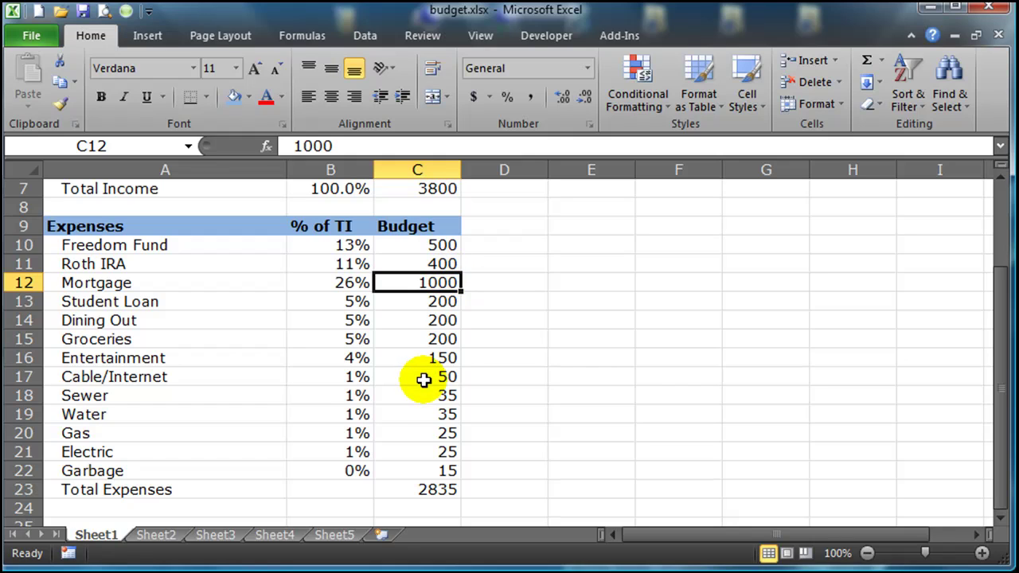
- Check the Entertainment, Cable/Internet, Water and Garbage % of TI formulas
left_click(319, 360)
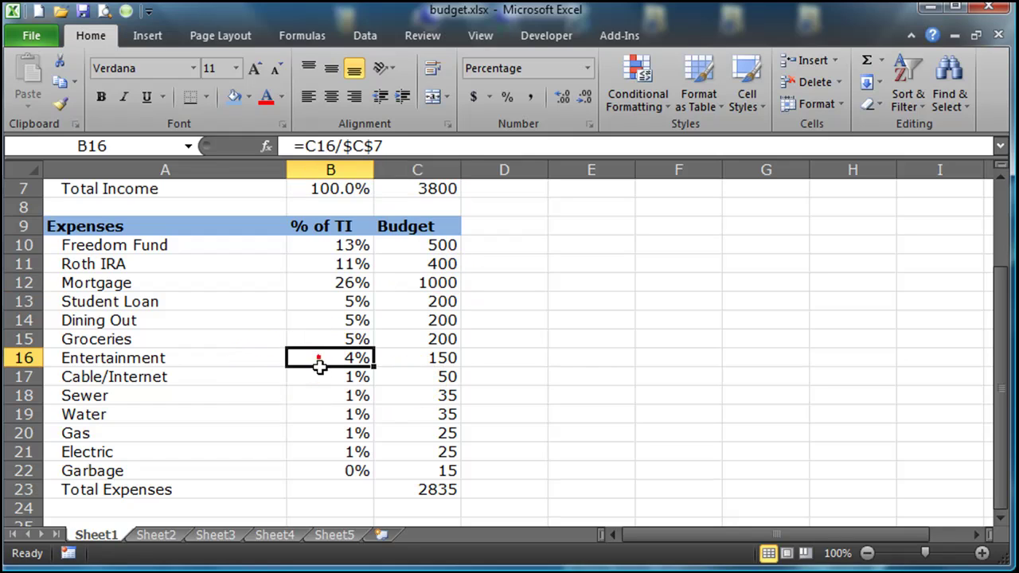
left_click(318, 377)
left_click(317, 413)
left_click(319, 470)
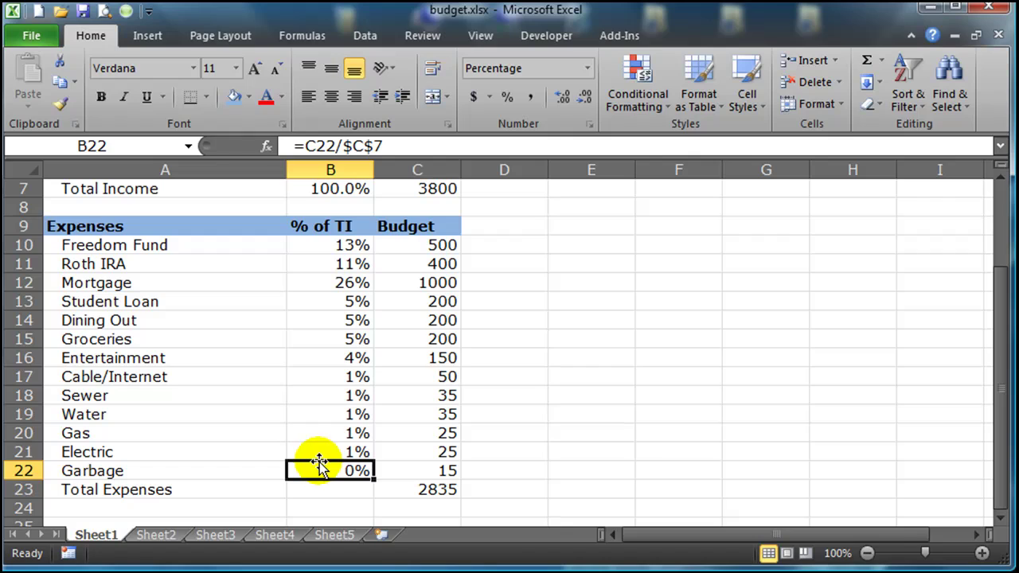
left_click(362, 361)
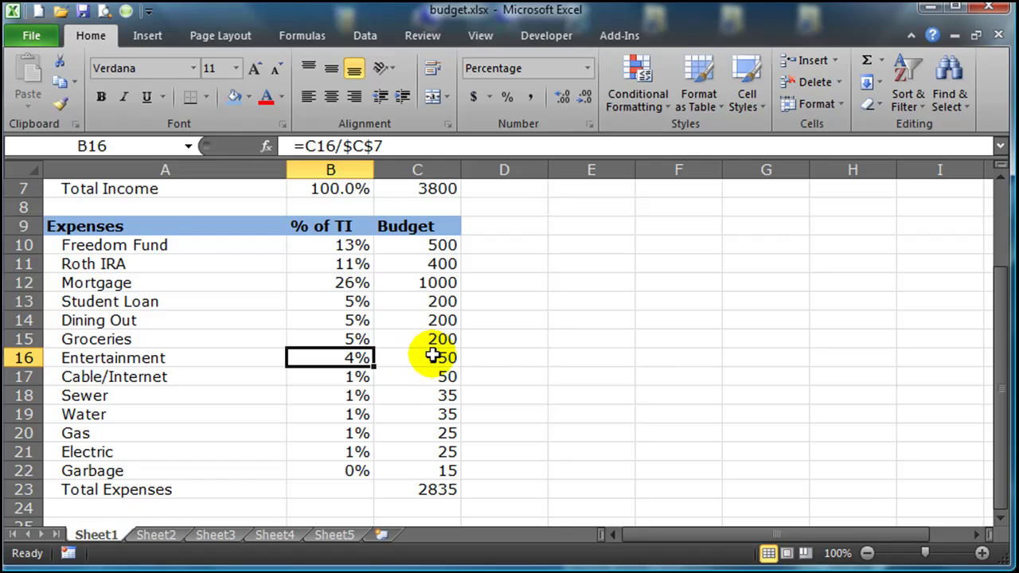
left_click(528, 383)
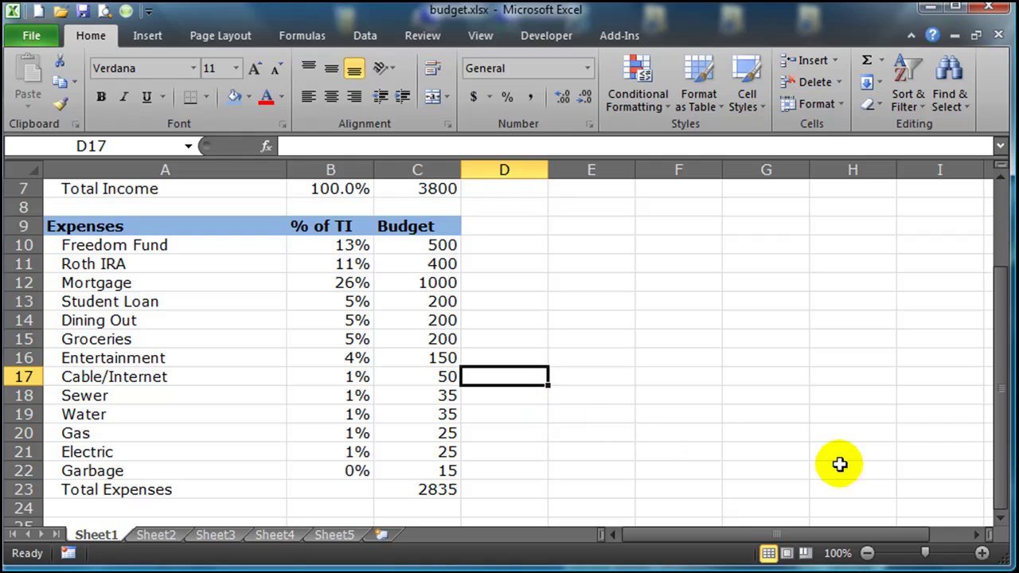
- Add the label 'Gain/Loss' in cell A25
left_click_drag(996, 359, 996, 383)
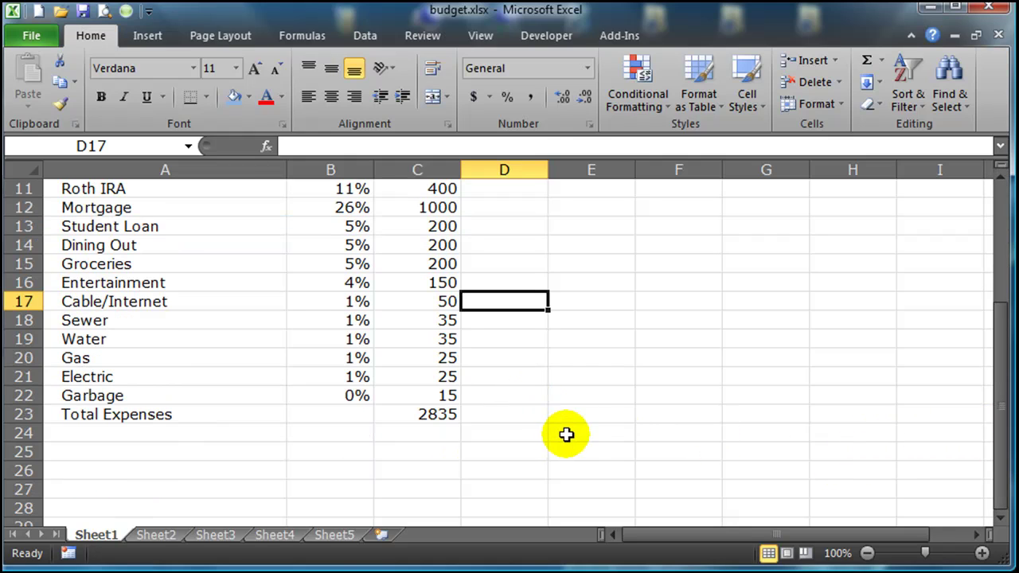
left_click(103, 454)
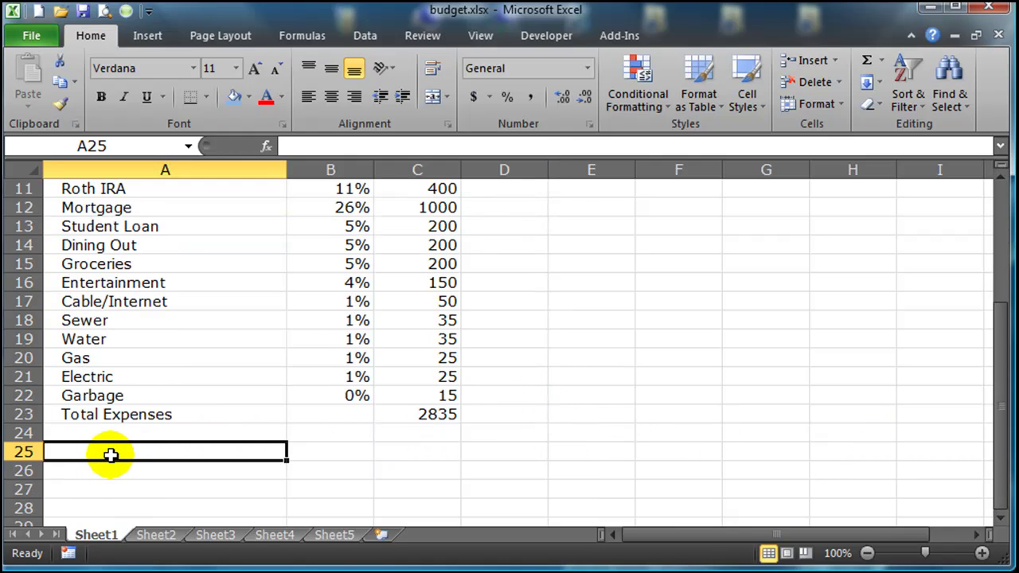
type("Gain")
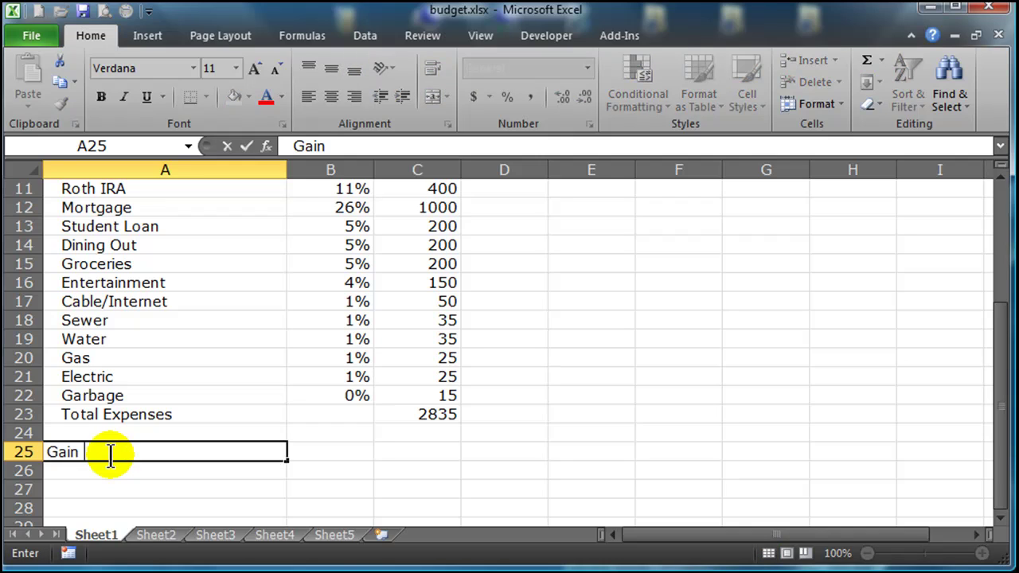
type("/Loss")
key("Tab")
key("Tab")
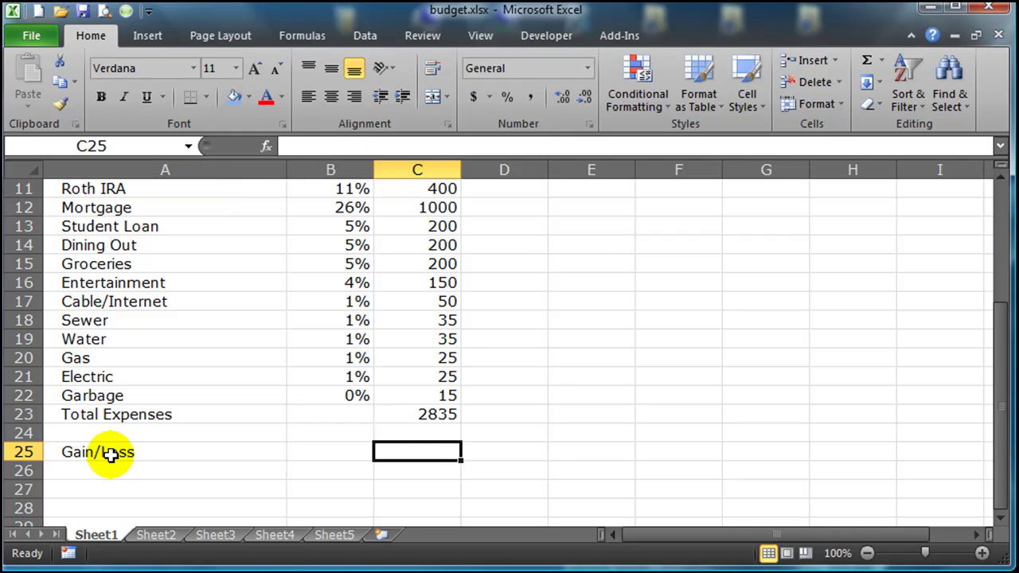
- Enter =C7-C23 in C25 so Gain/Loss shows 965
type("=")
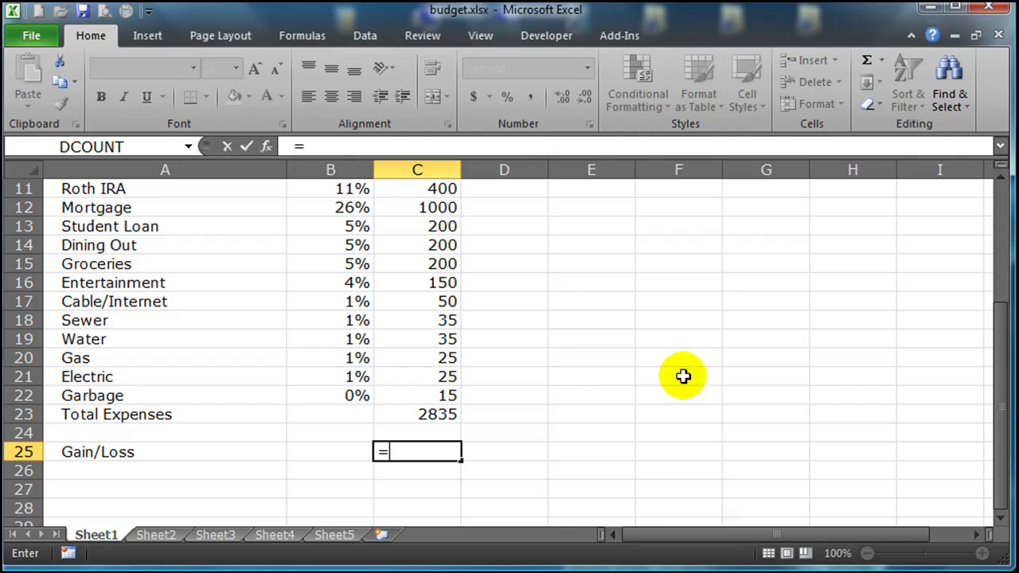
left_click_drag(1004, 398, 999, 327)
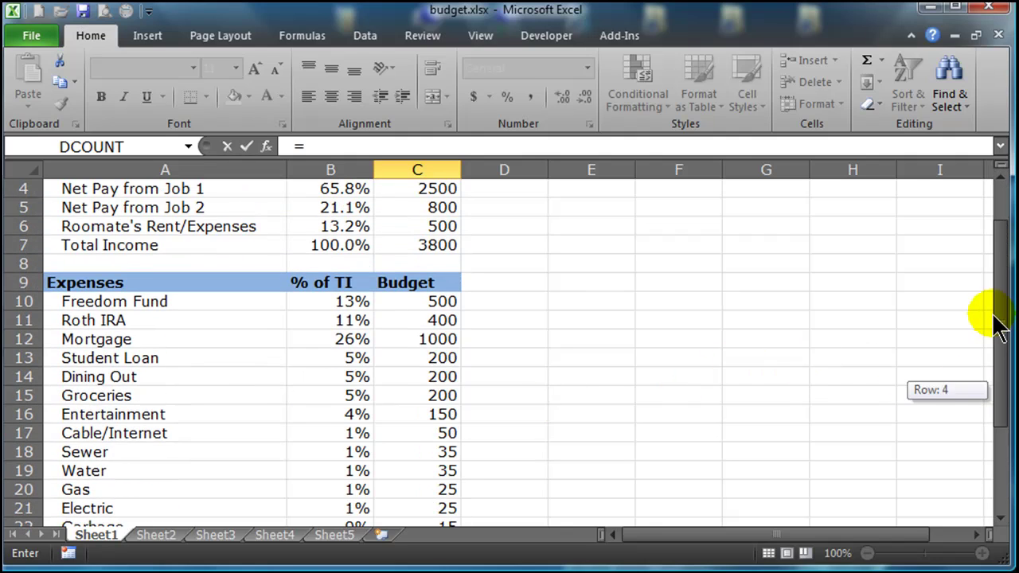
left_click(443, 246)
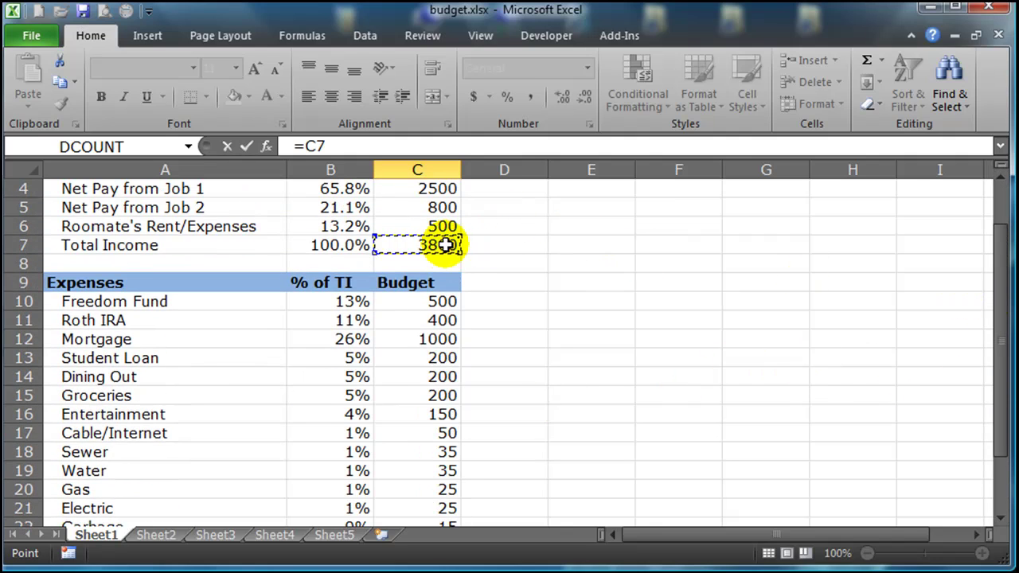
type("-")
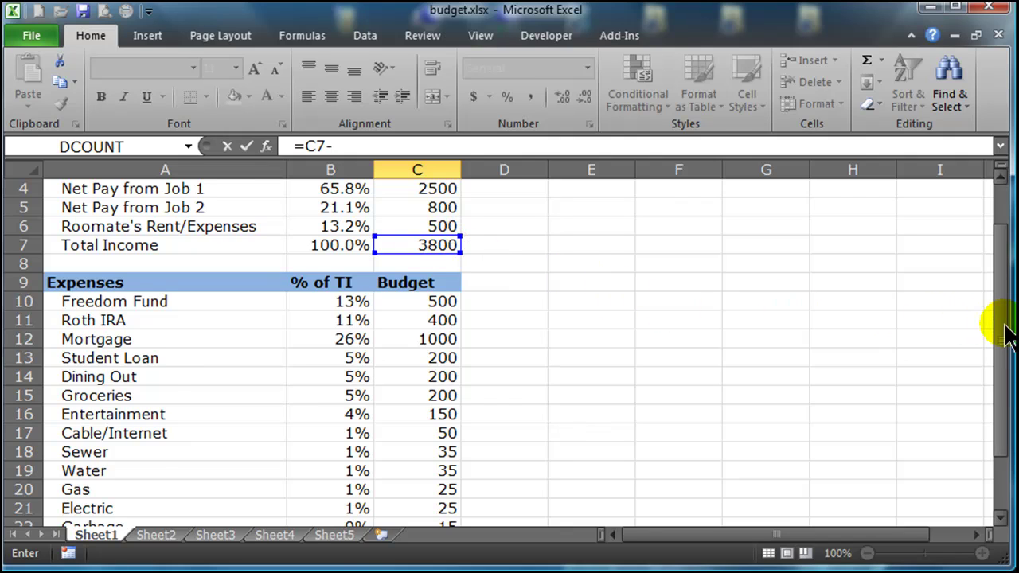
left_click_drag(1008, 334, 1006, 354)
left_click(444, 471)
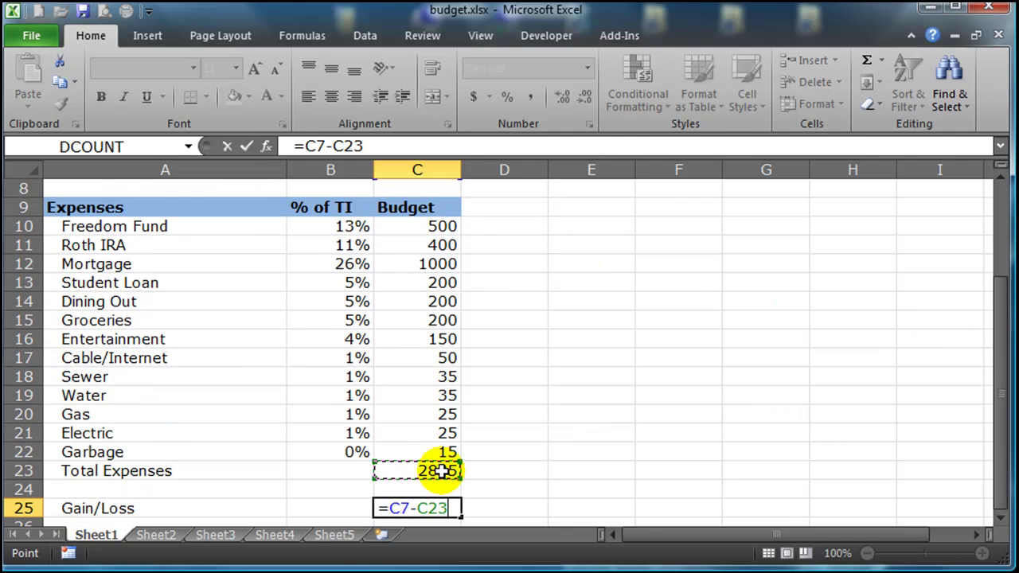
key("Return")
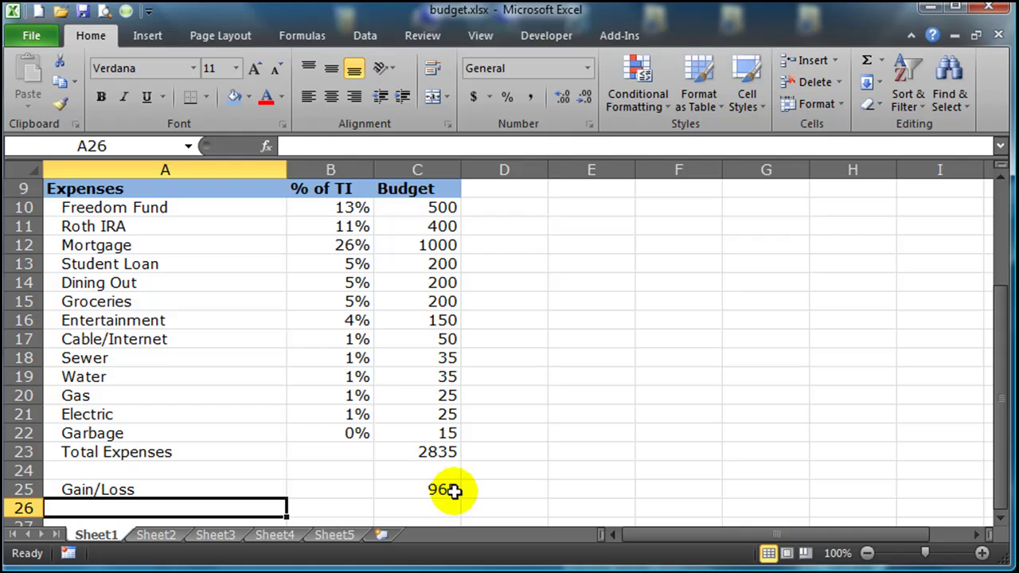
left_click(405, 490)
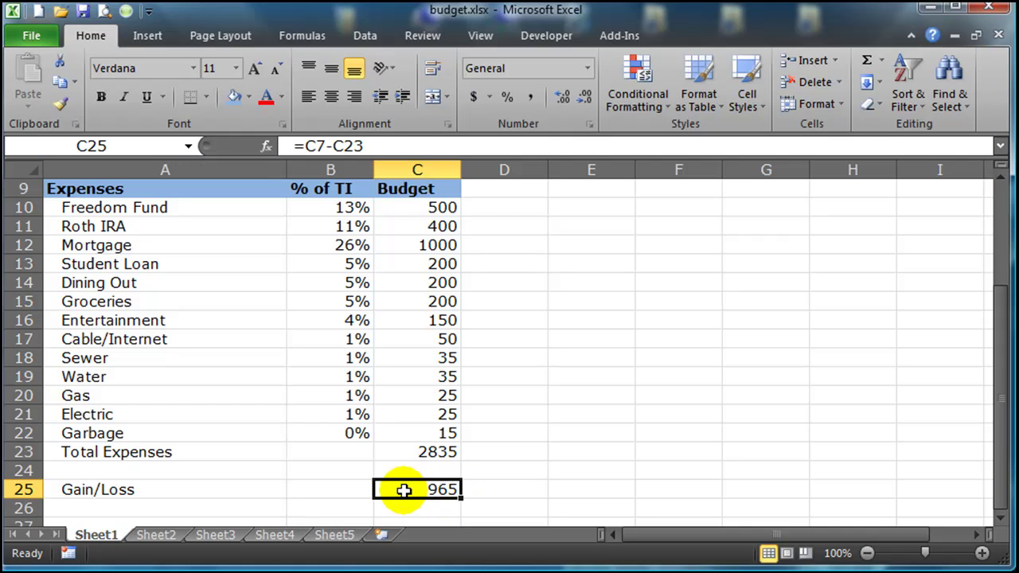
scroll(515, 377, "up", 3)
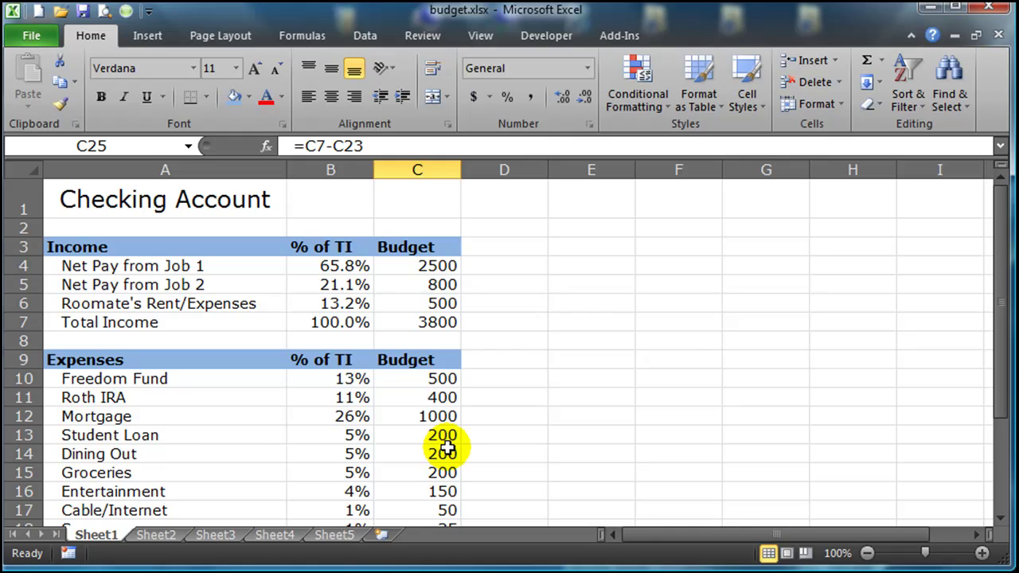
scroll(451, 444, "down", 3)
scroll(450, 440, "up", 3)
scroll(462, 438, "down", 5)
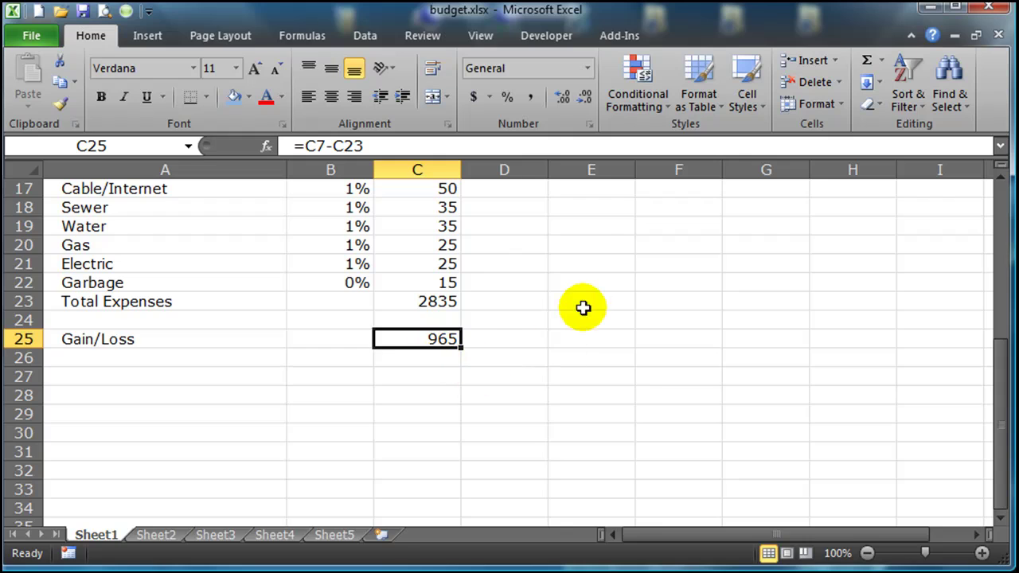
scroll(488, 408, "up", 6)
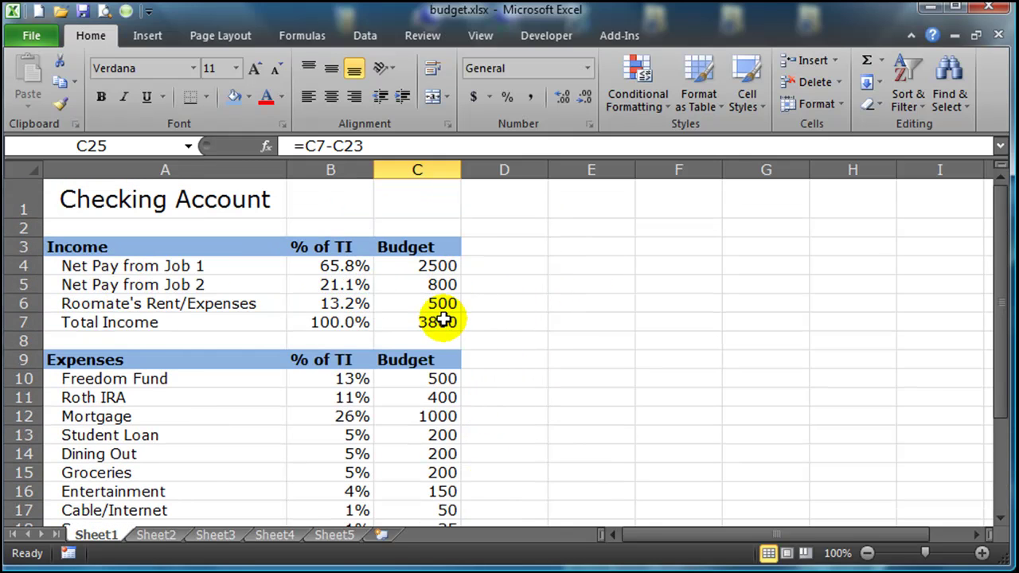
scroll(573, 380, "down", 3)
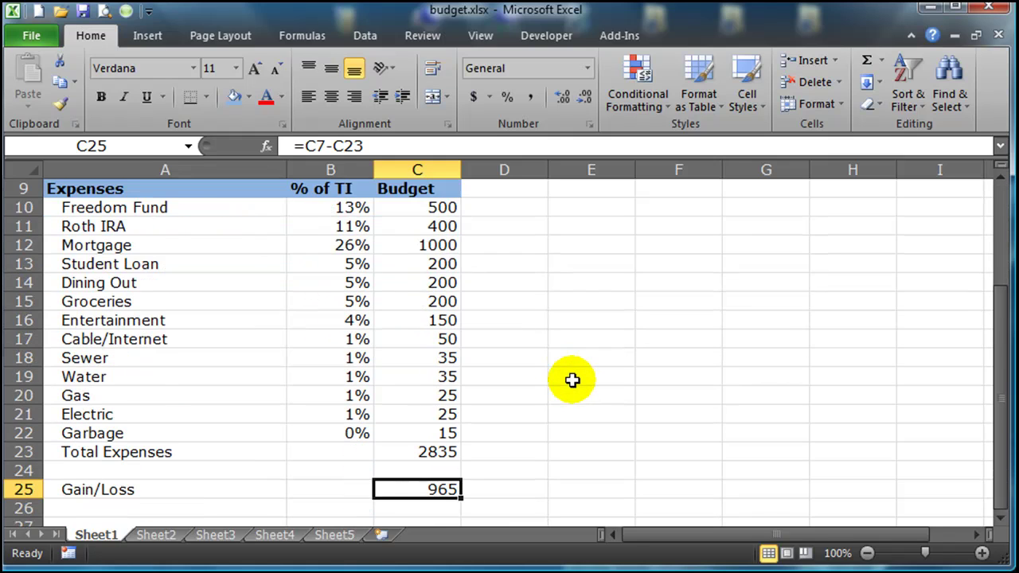
scroll(572, 380, "up", 1)
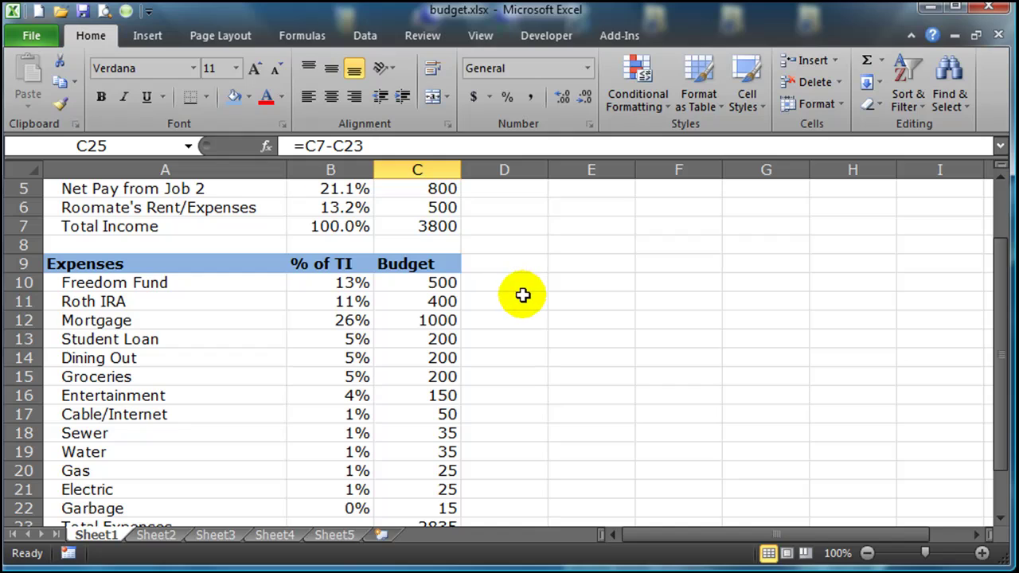
left_click(436, 322)
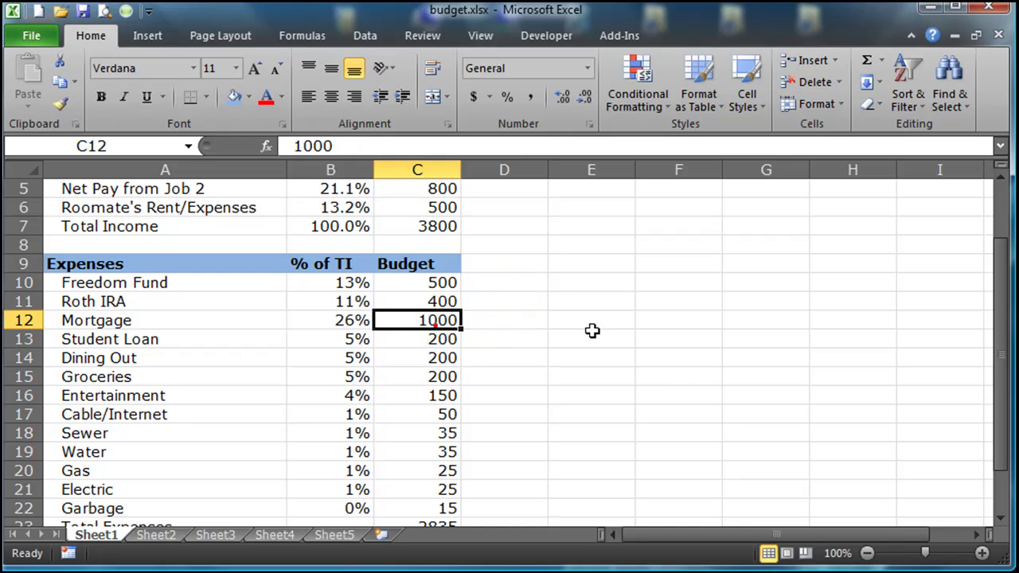
type("200")
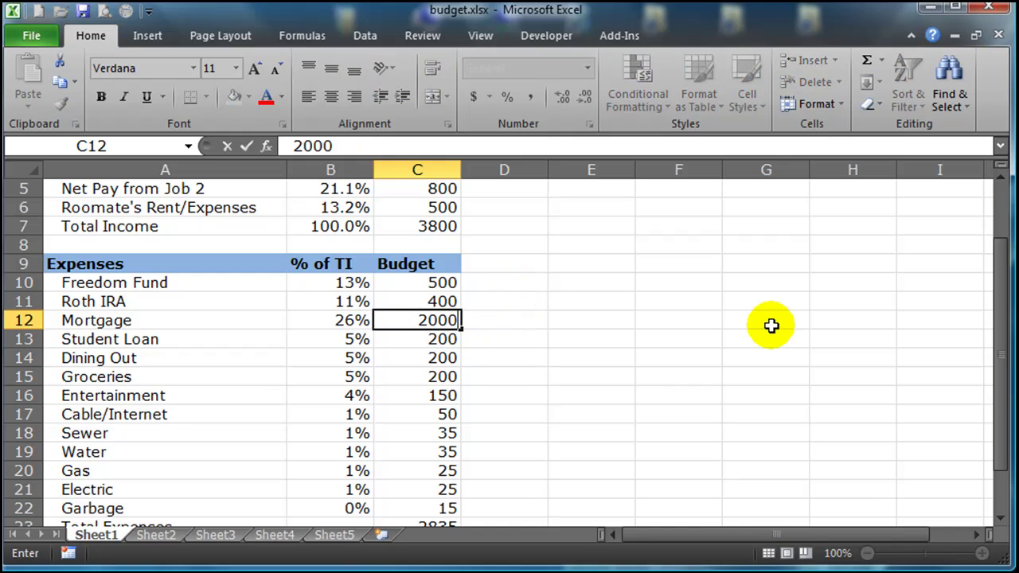
type("0")
key("Return")
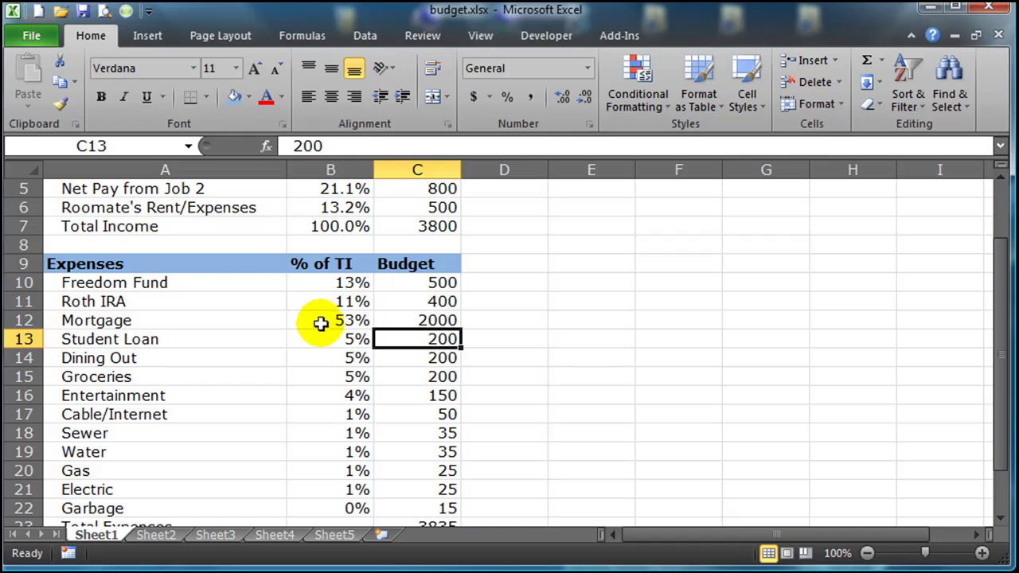
left_click(437, 318)
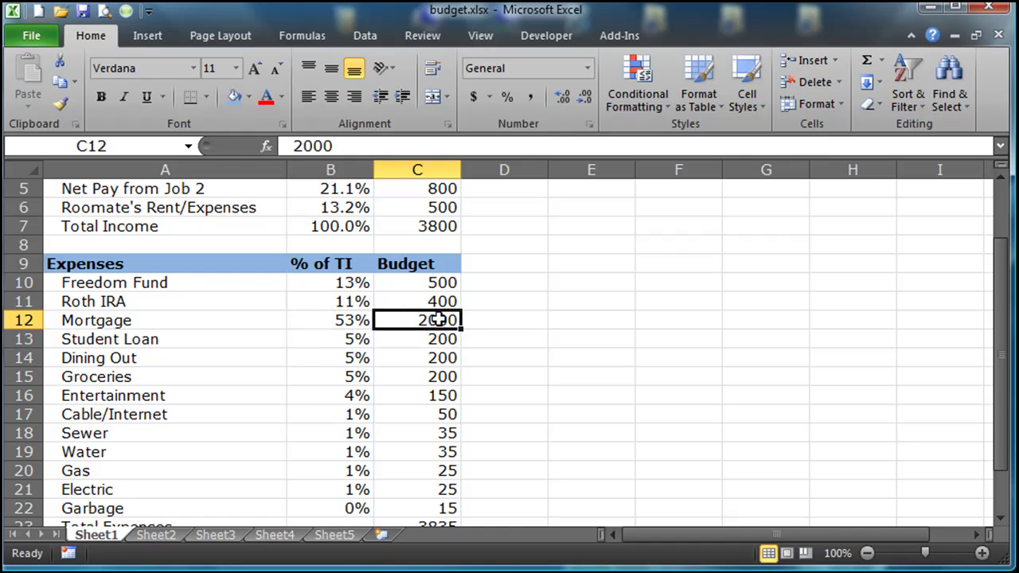
type("1")
key("Return")
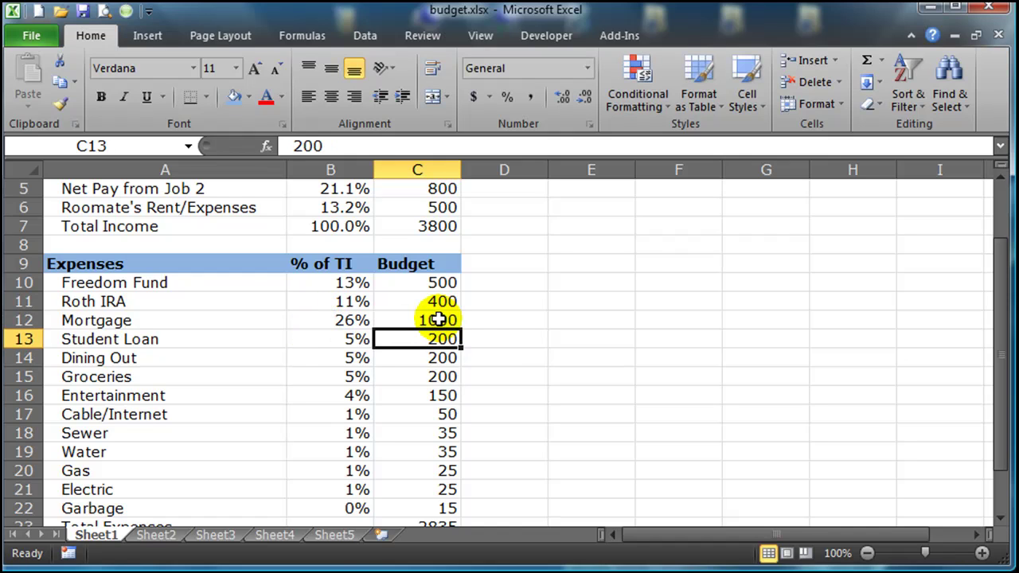
left_click(526, 373)
scroll(526, 371, "down", 3)
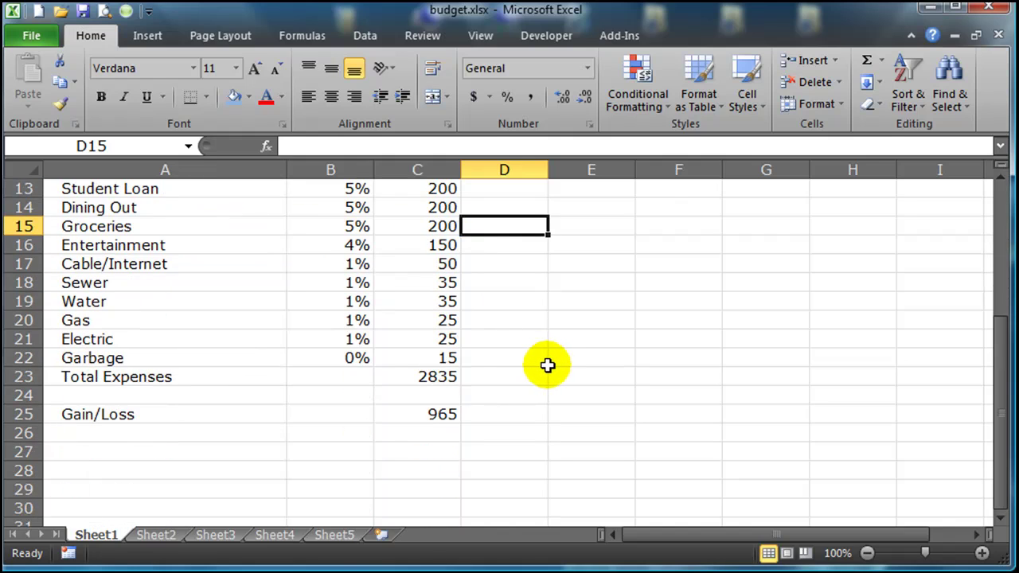